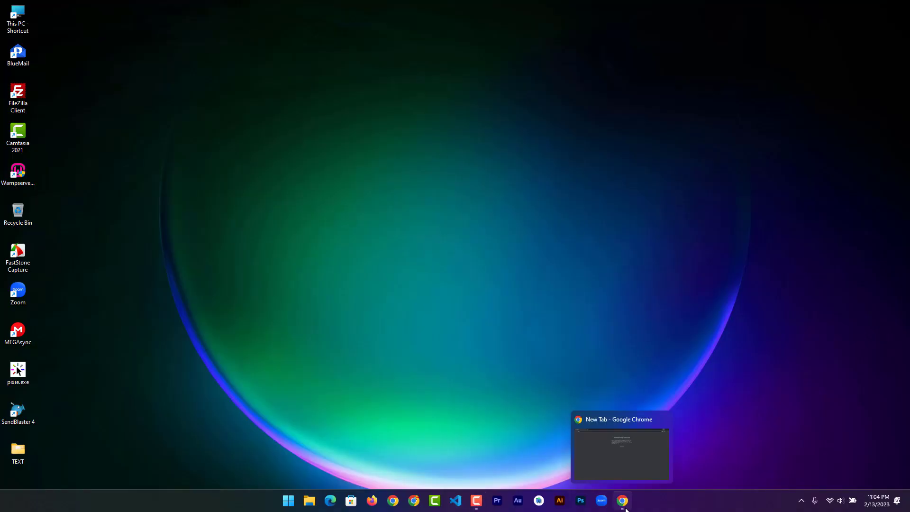
In Chrome, go to google.com and search for 'Xammp Download'
click(634, 410)
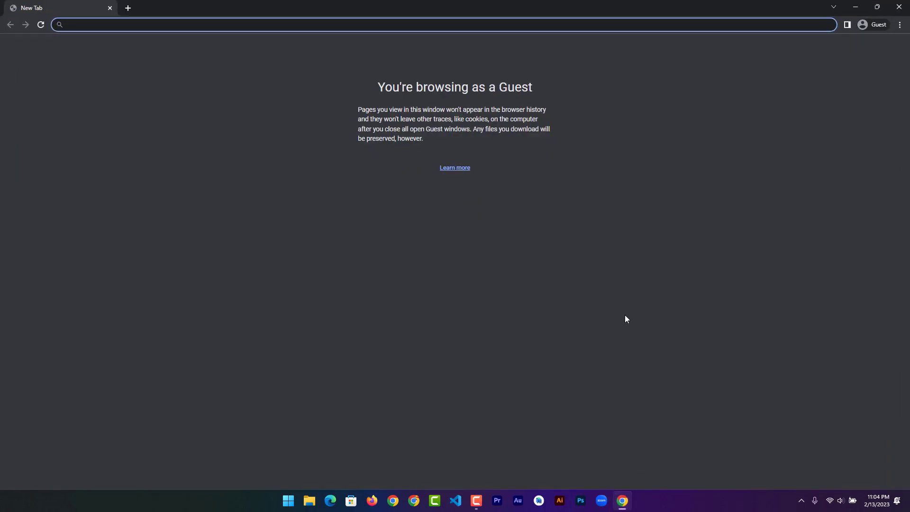
text(Googl)
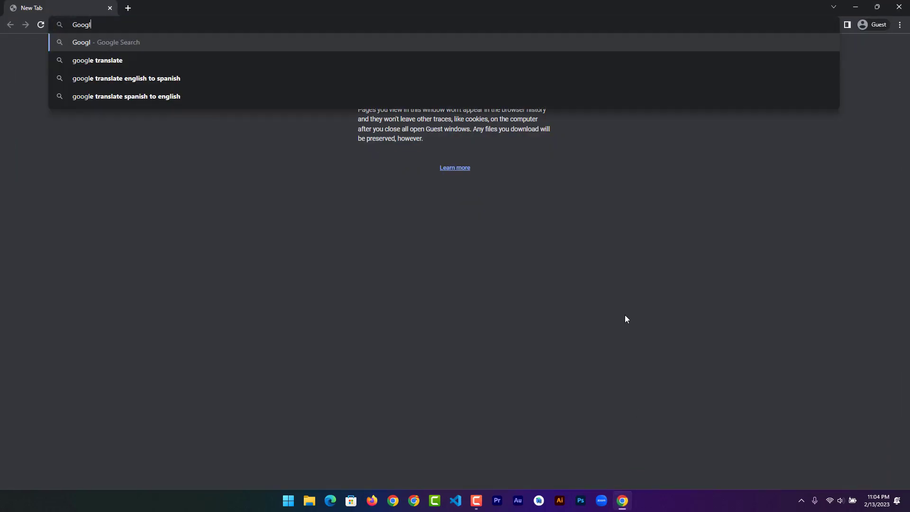
text(e.co)
key(Return)
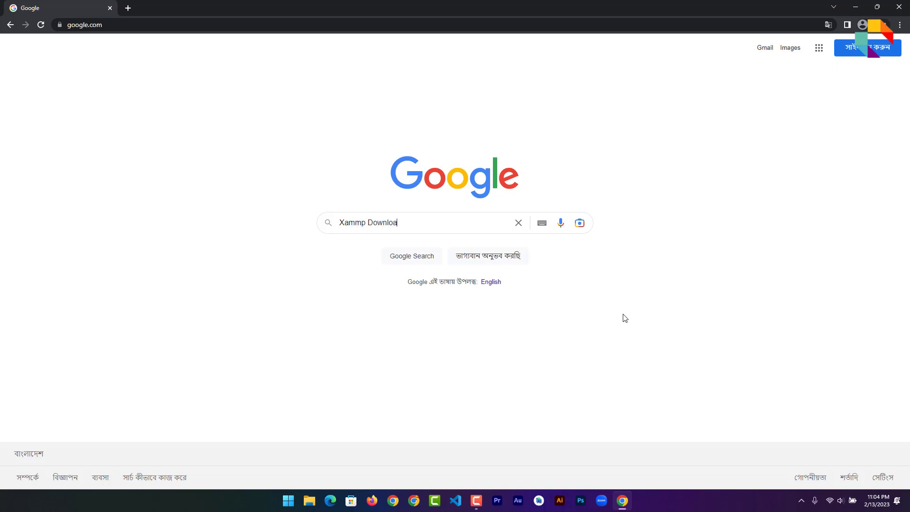
text(d)
key(Return)
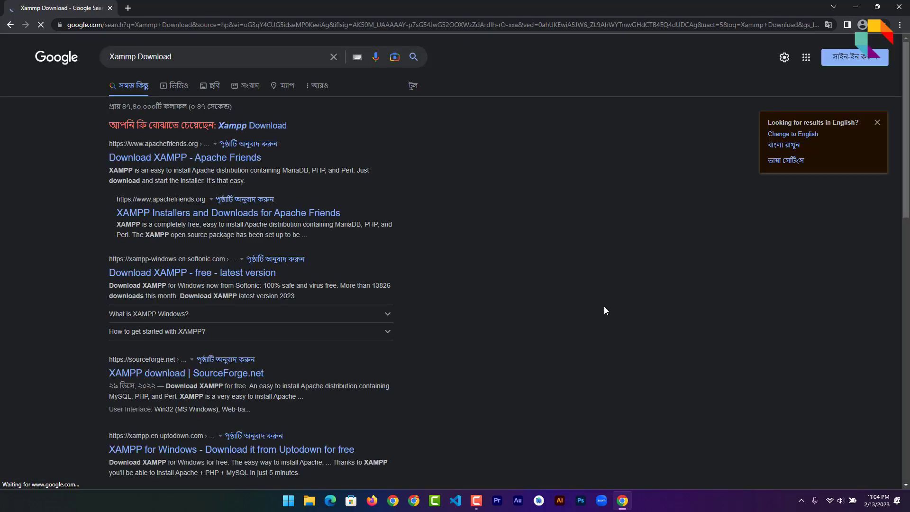
Open the Apache Friends result in a new tab and start the Windows XAMPP download
right_click(189, 160)
click(211, 163)
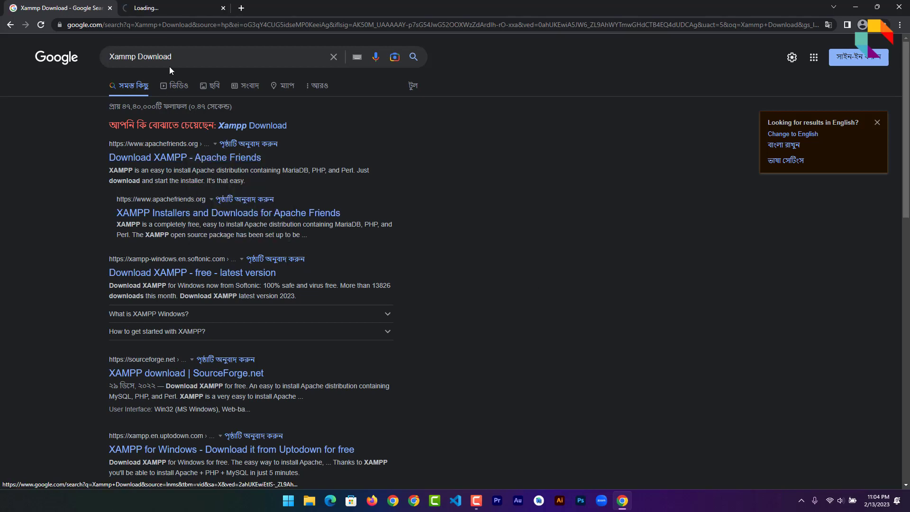
click(163, 11)
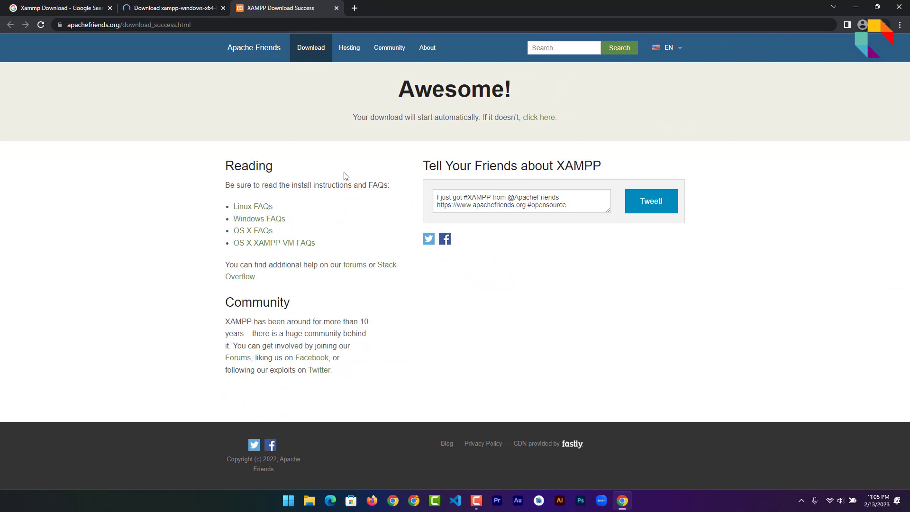
click(172, 9)
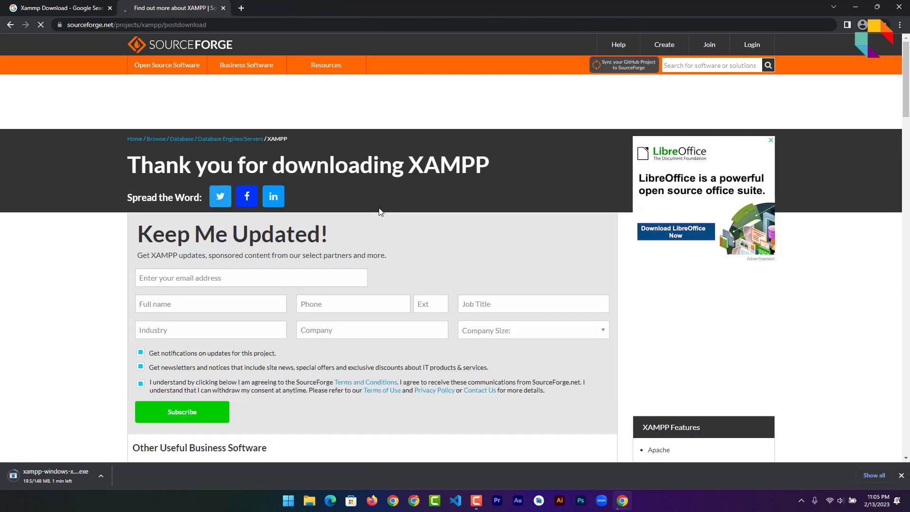
Download WordPress 6.1.1 from wordpress.org and set the XAMPP installer to open when done
click(242, 8)
text(Wo)
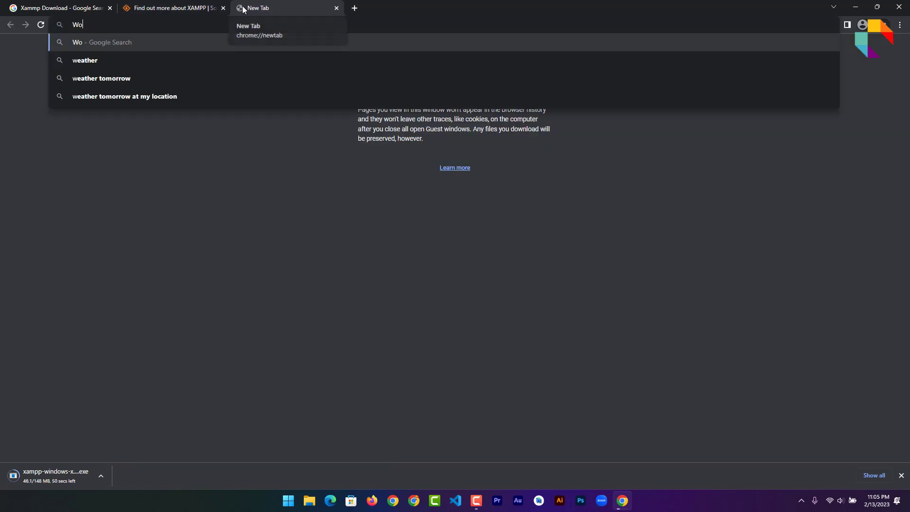
text(rdpress )
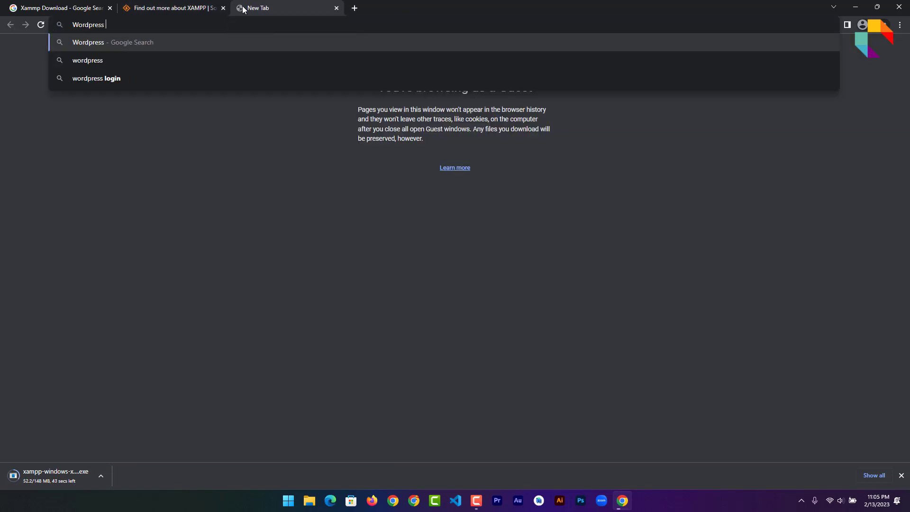
text(download)
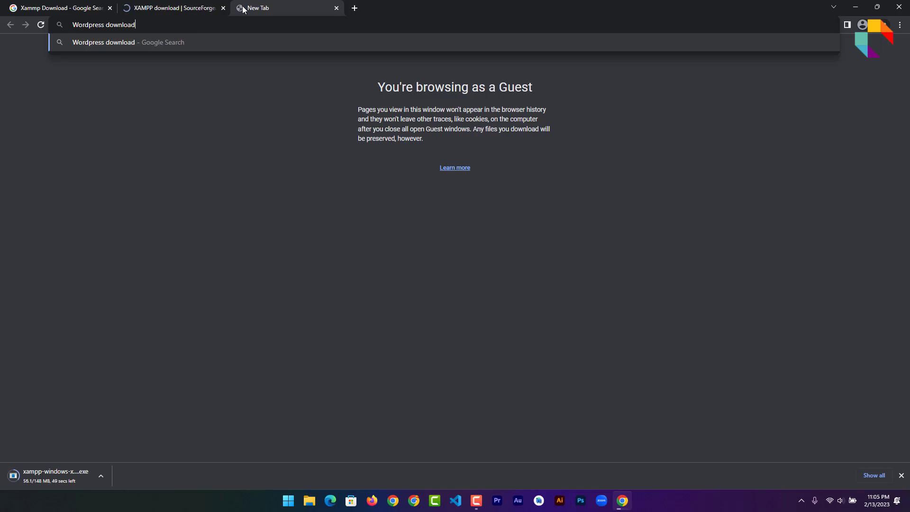
key(Return)
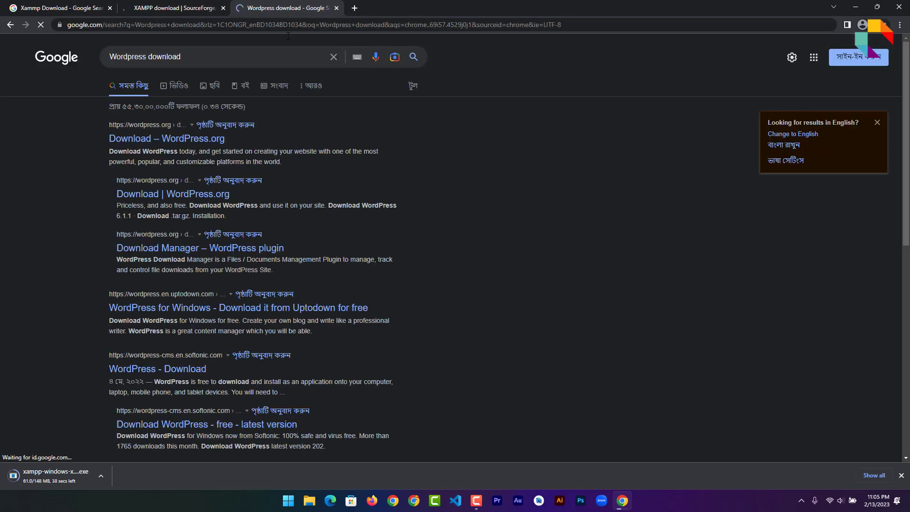
click(212, 143)
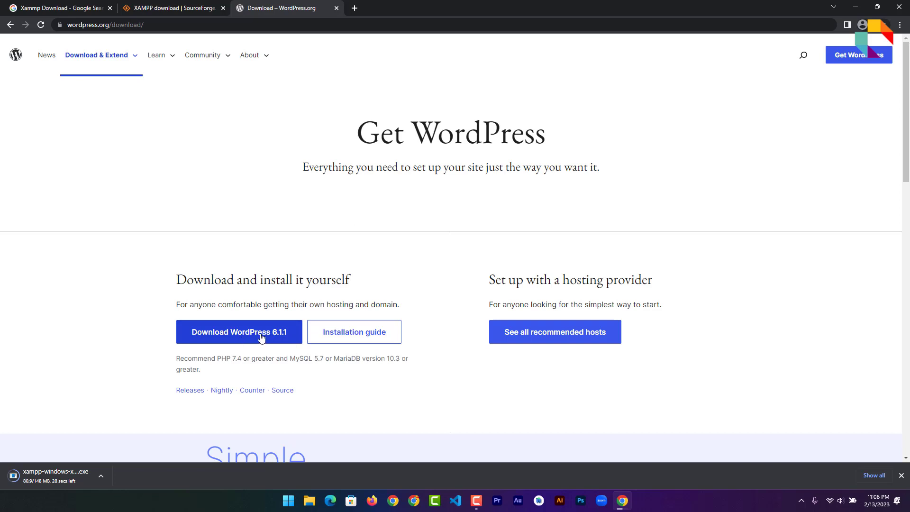
click(209, 337)
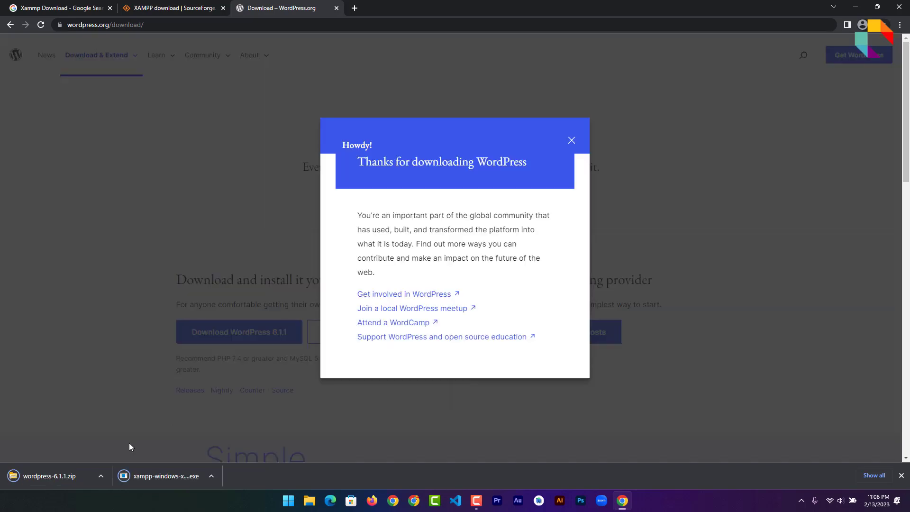
click(211, 476)
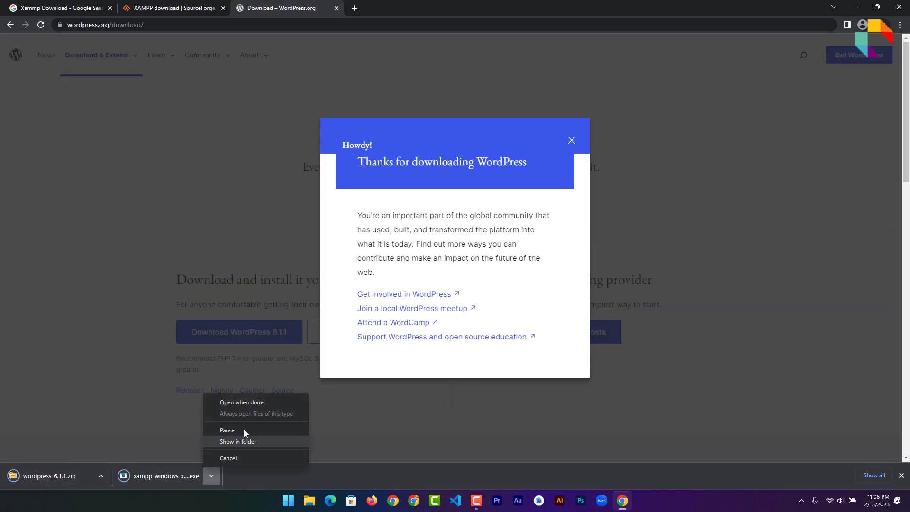
click(249, 403)
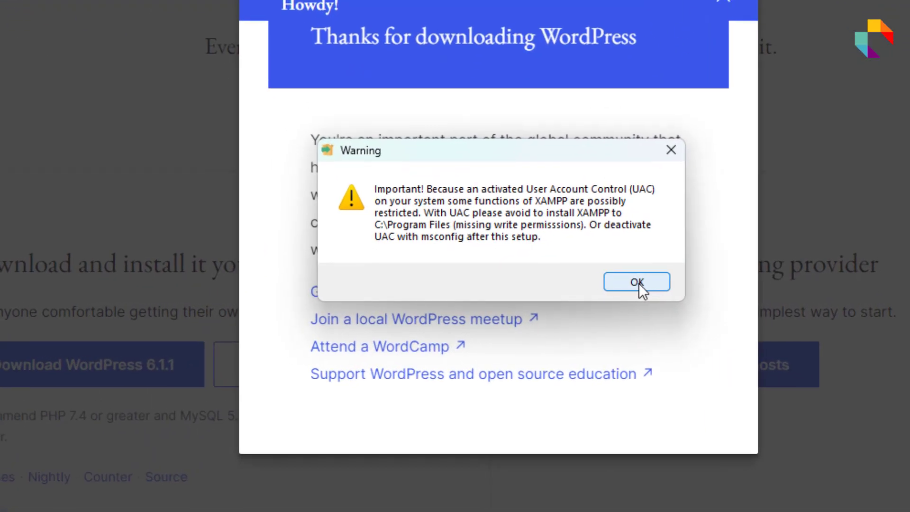
Dismiss the UAC warning and advance past the welcome and components pages
click(526, 289)
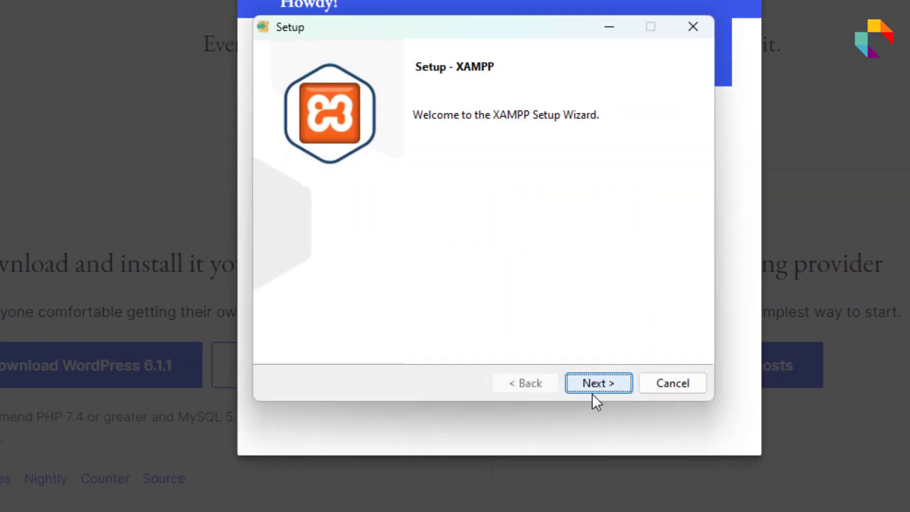
click(599, 385)
click(599, 385)
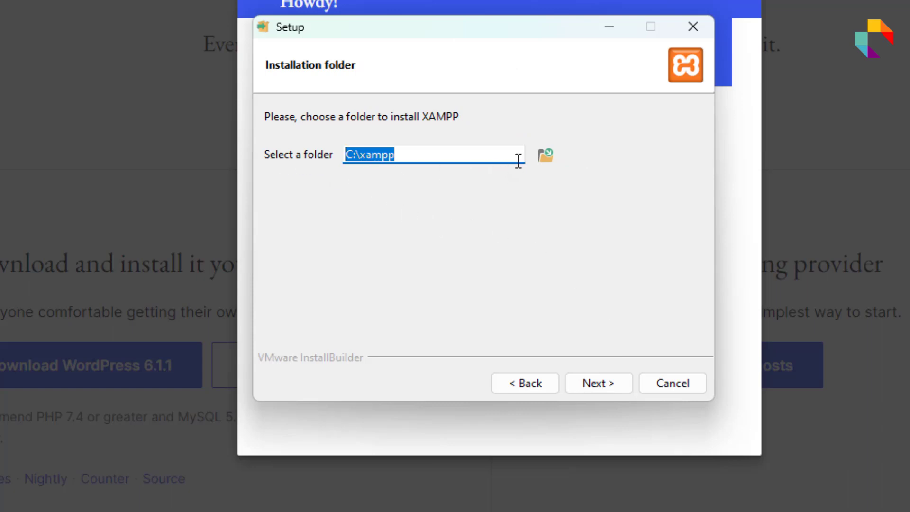
Set the installation folder to the APPLICAION (G:) drive
click(546, 155)
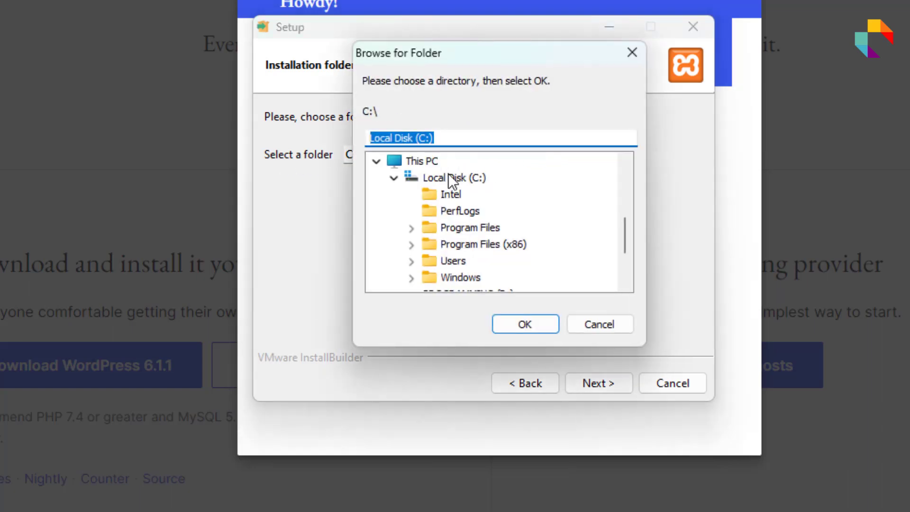
scroll(472, 197, down, 2)
click(466, 261)
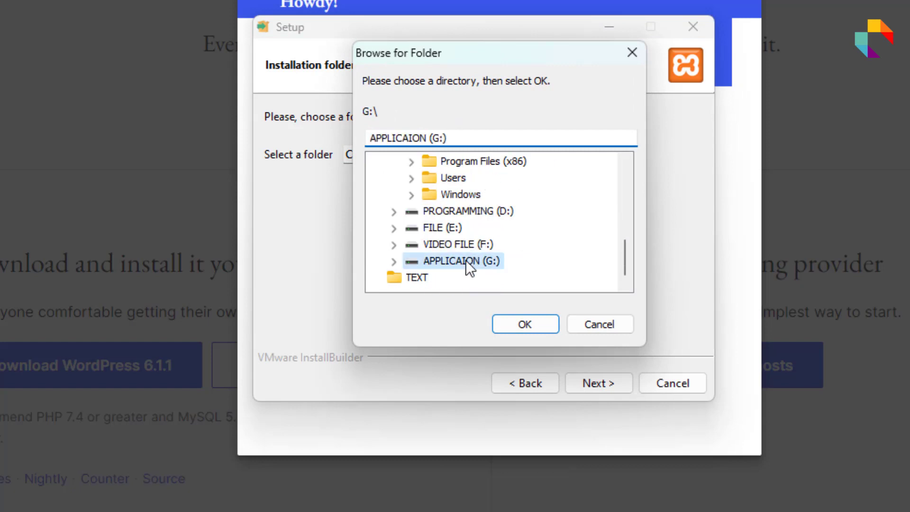
double_click(477, 263)
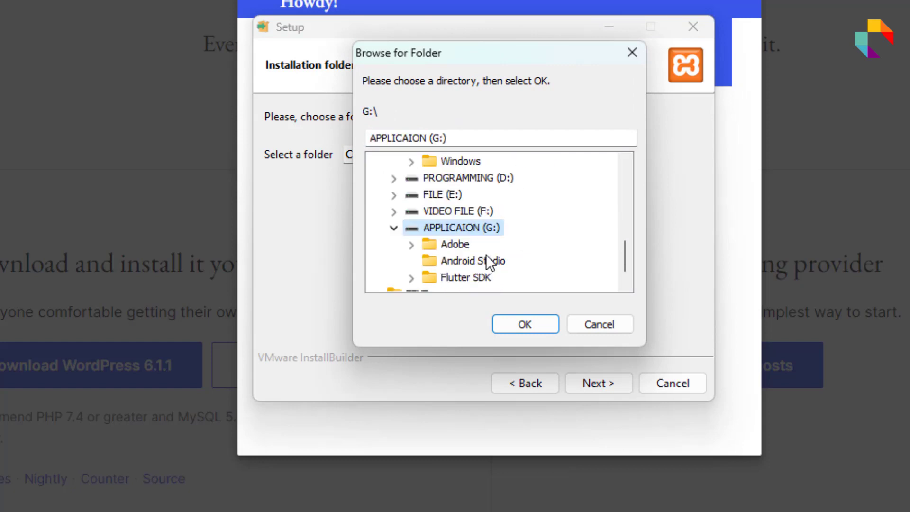
scroll(509, 237, down, 1)
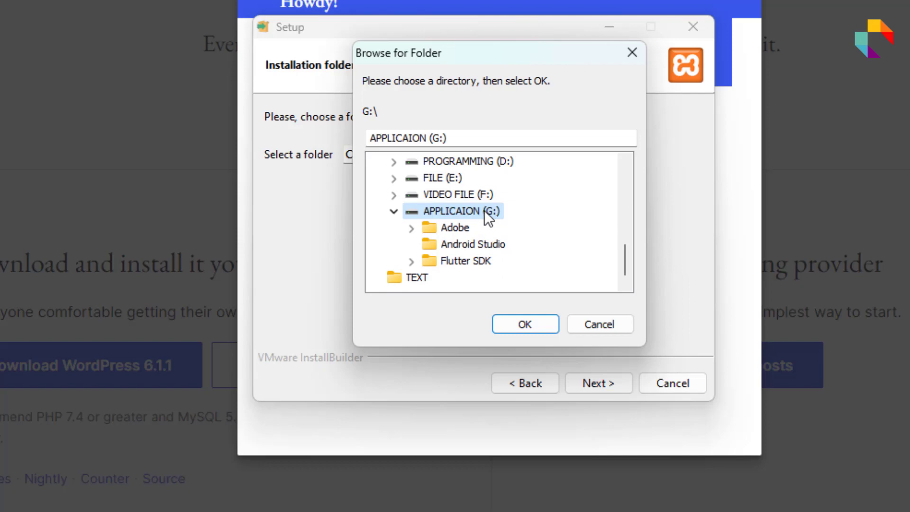
click(548, 329)
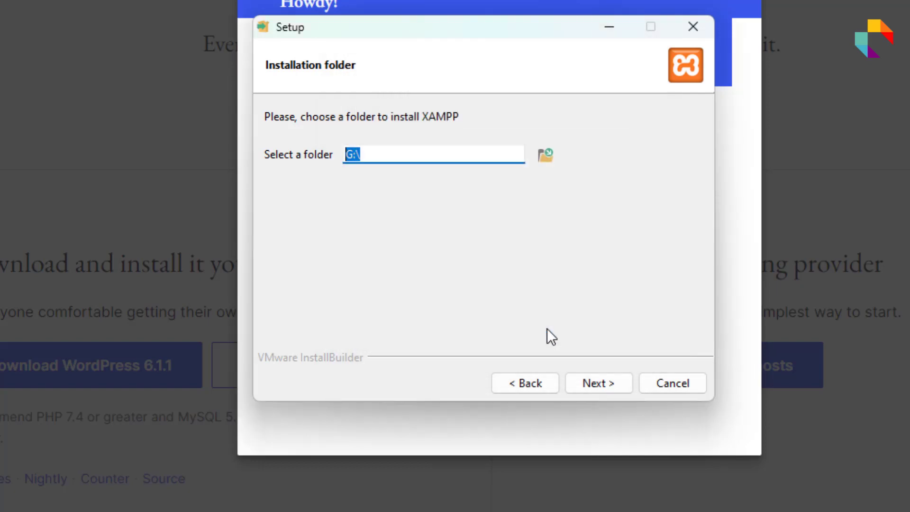
click(442, 152)
click(546, 156)
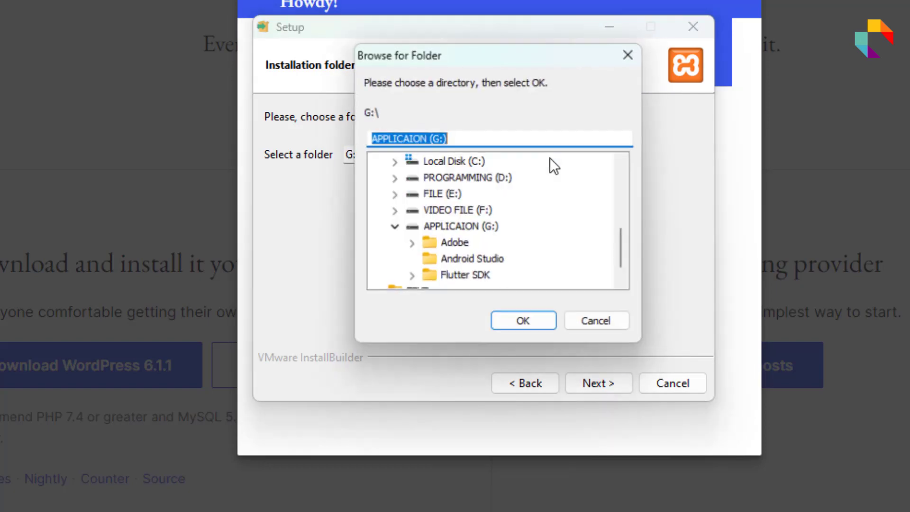
scroll(522, 266, down, 1)
click(481, 212)
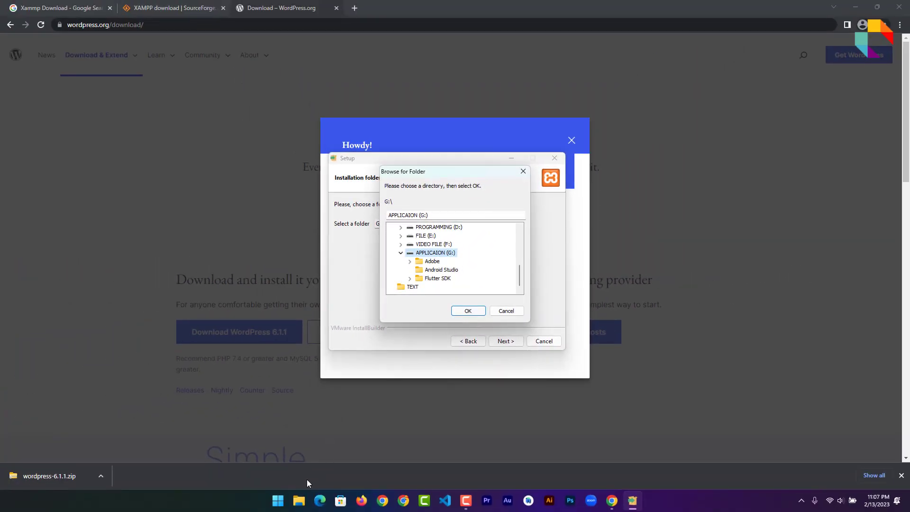
Create a new folder named Xammp on the APPLICAION (G:) drive in File Explorer
click(298, 501)
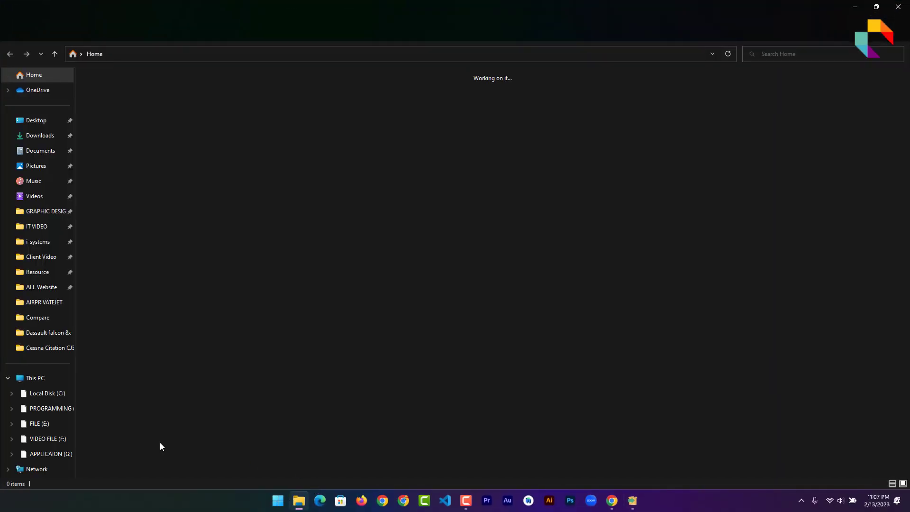
click(56, 454)
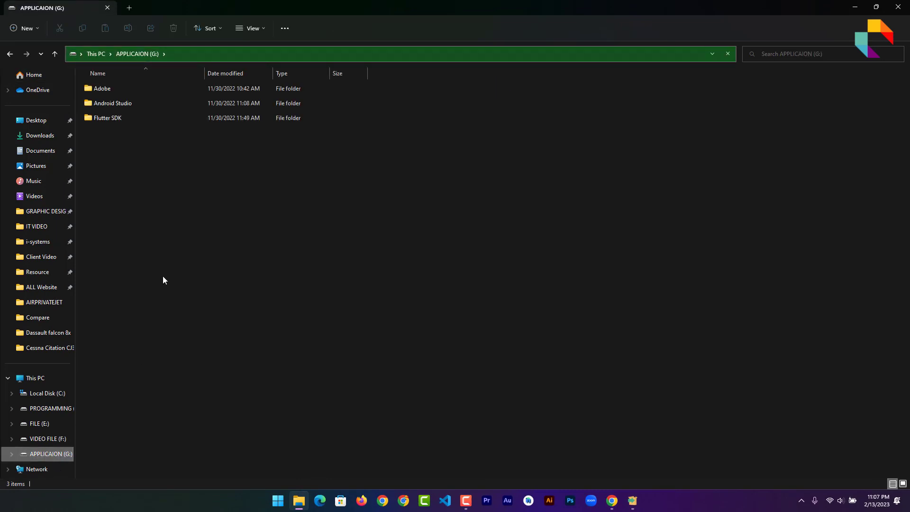
right_click(203, 194)
mouse_move(303, 269)
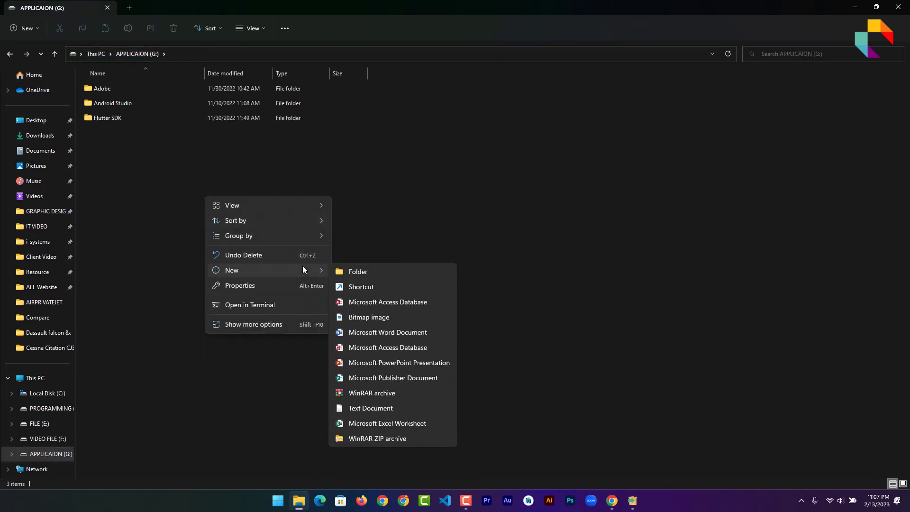
click(360, 270)
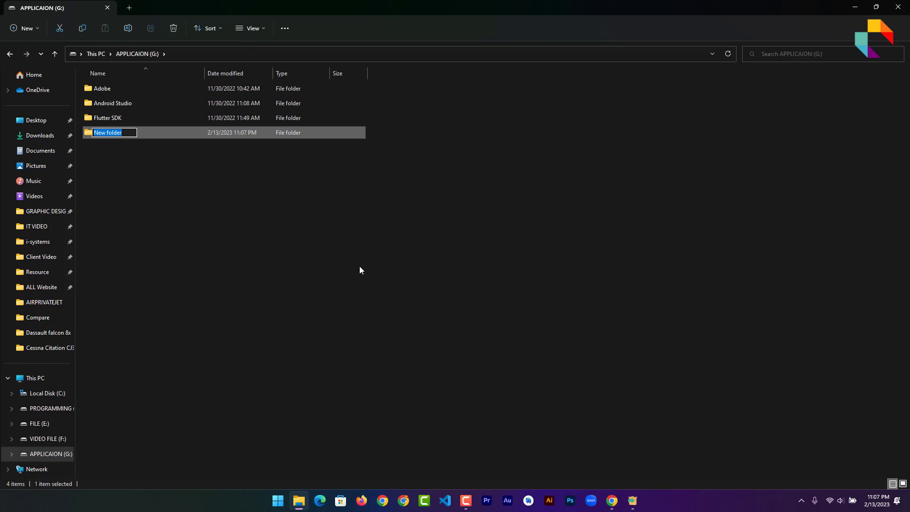
text(Xammp)
key(Return)
key(alt+Tab)
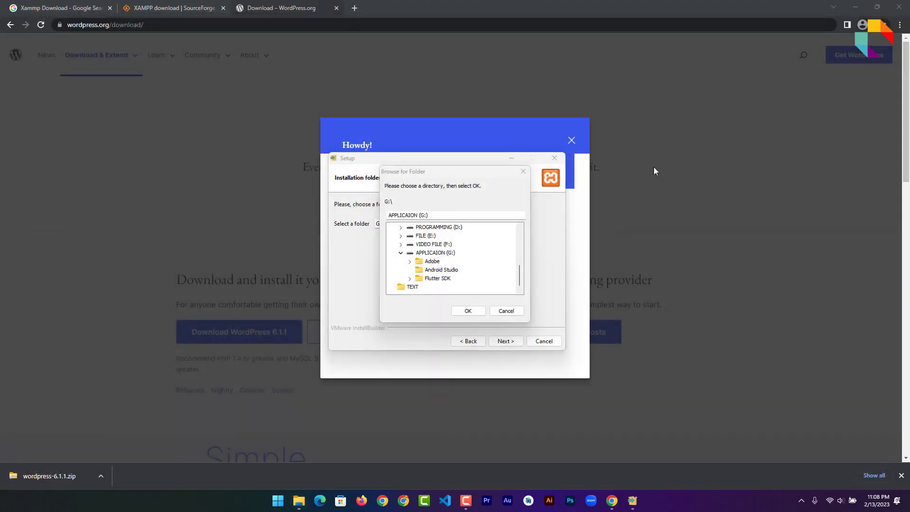
Choose G:\Xammp as the XAMPP installation folder
click(430, 254)
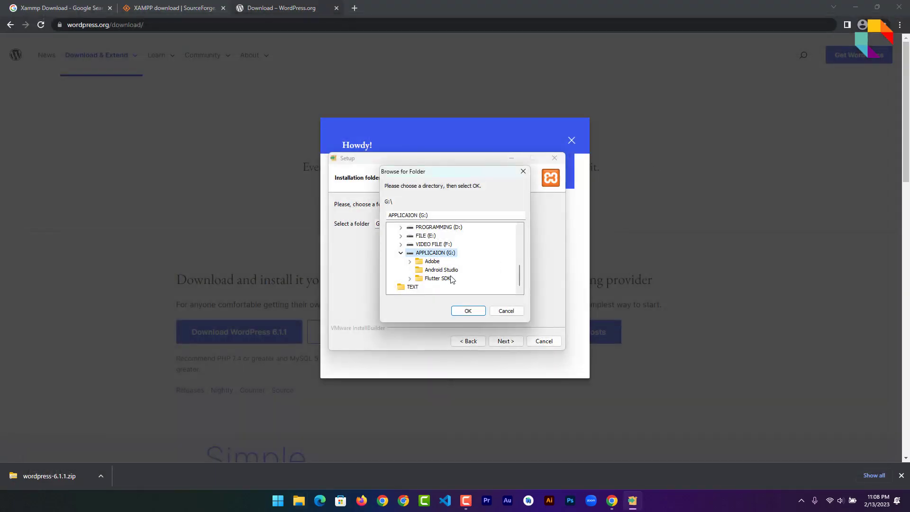
click(506, 311)
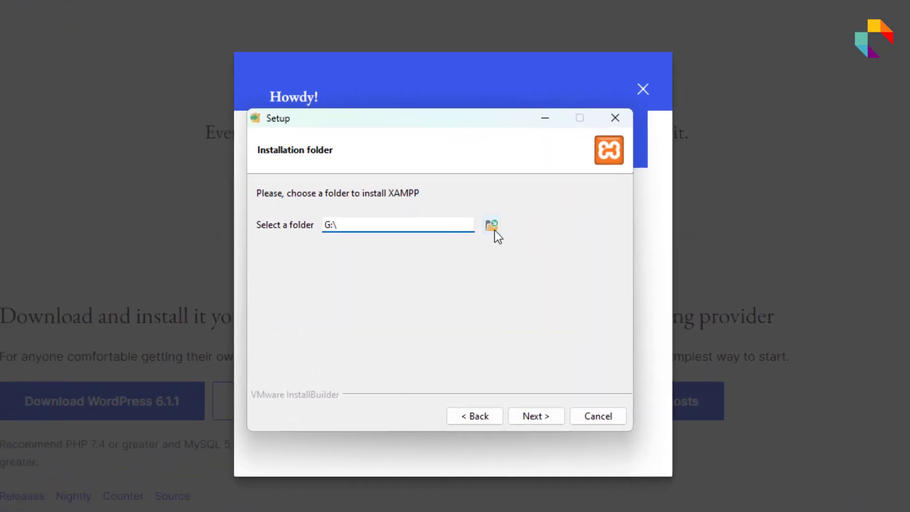
click(479, 224)
click(420, 335)
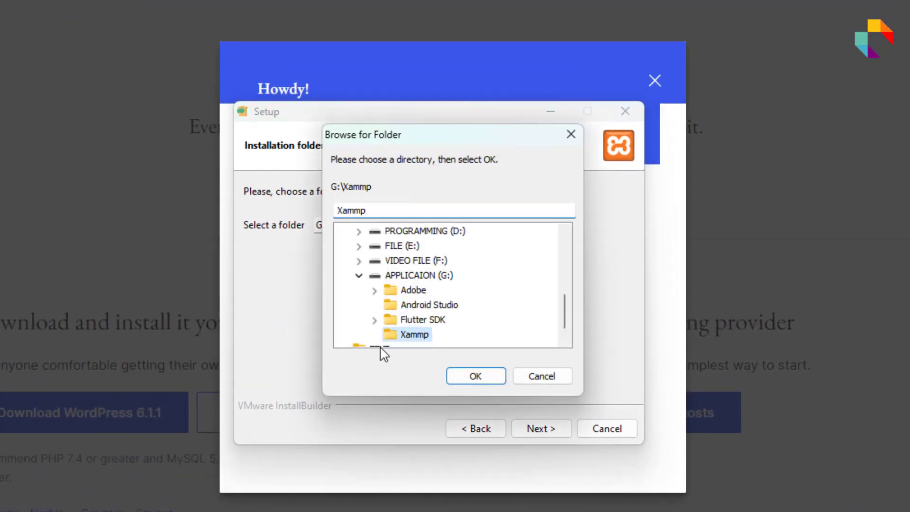
click(474, 380)
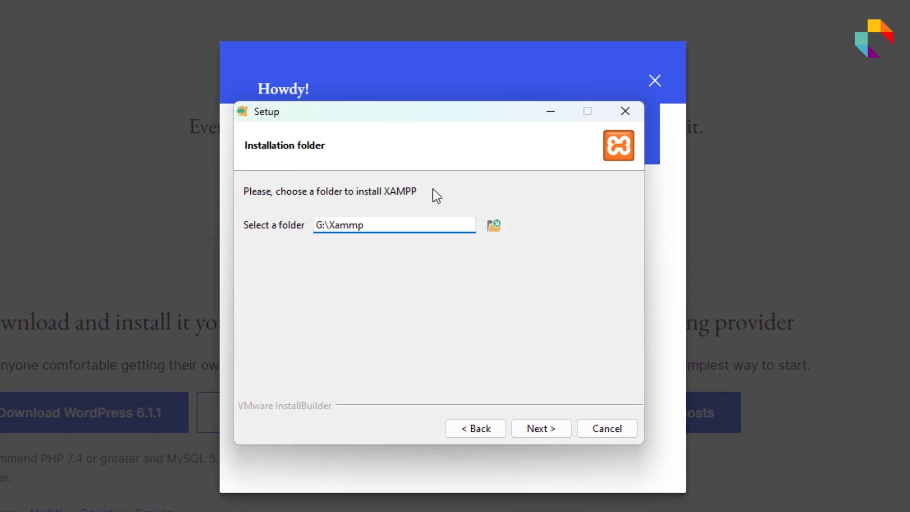
drag(379, 224, 213, 235)
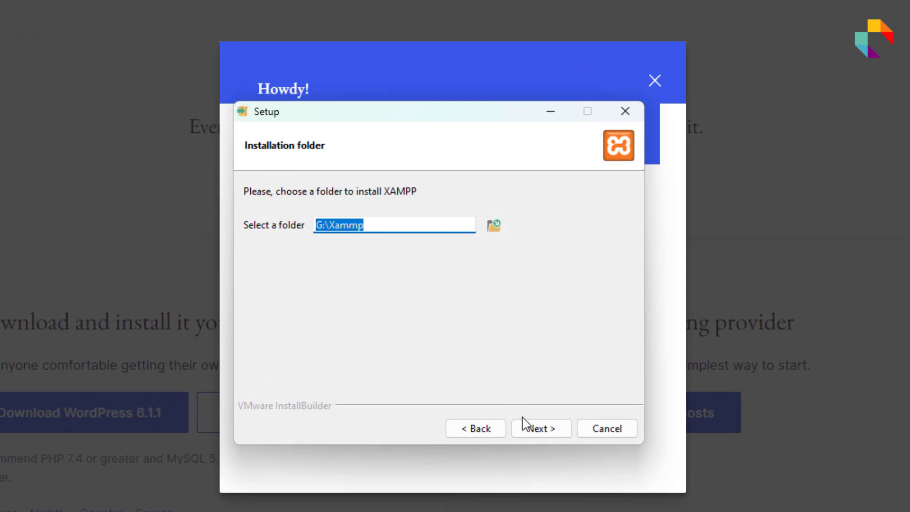
Proceed through Ready to Install and run the XAMPP installation
click(538, 427)
click(540, 429)
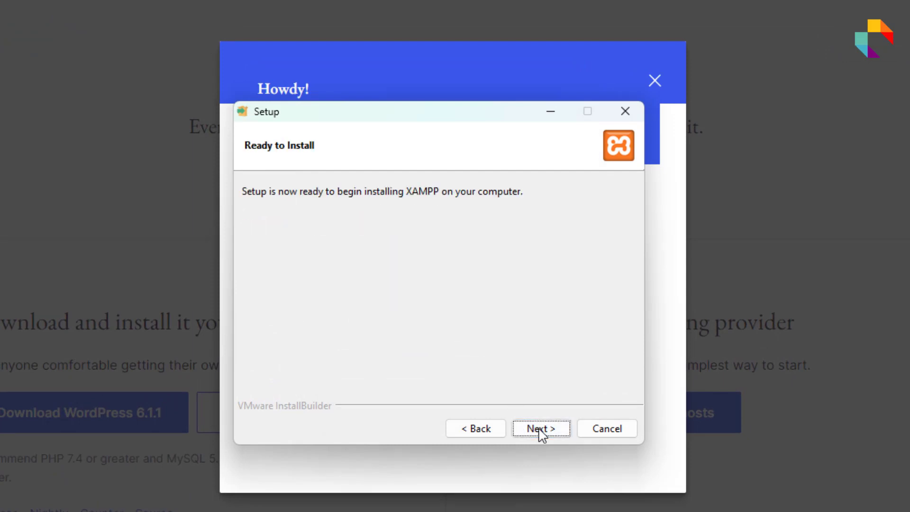
click(539, 429)
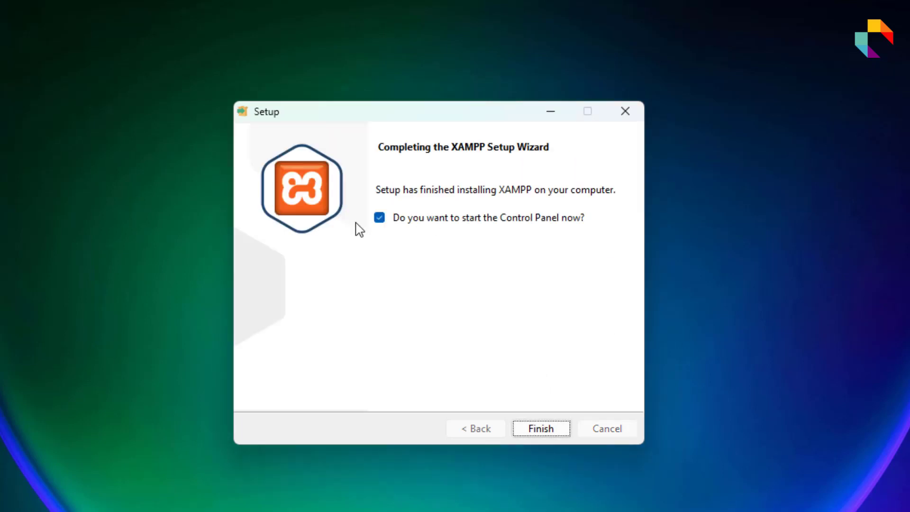
Finish setup, start Apache and MySQL with firewall access allowed, then minimize the Control Panel
click(540, 428)
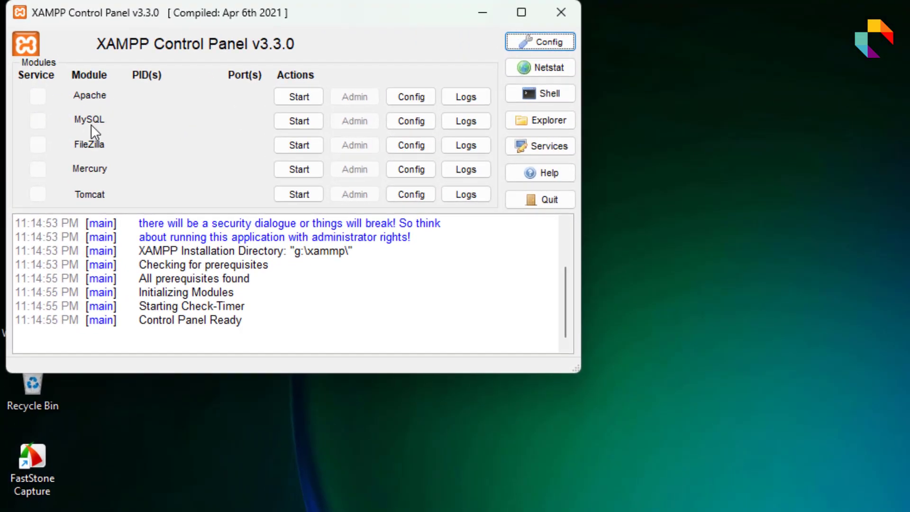
click(306, 97)
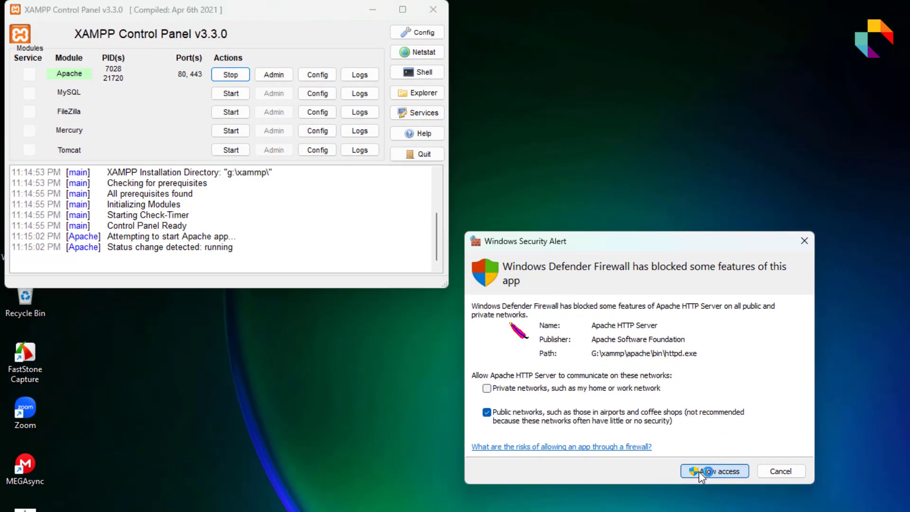
click(700, 471)
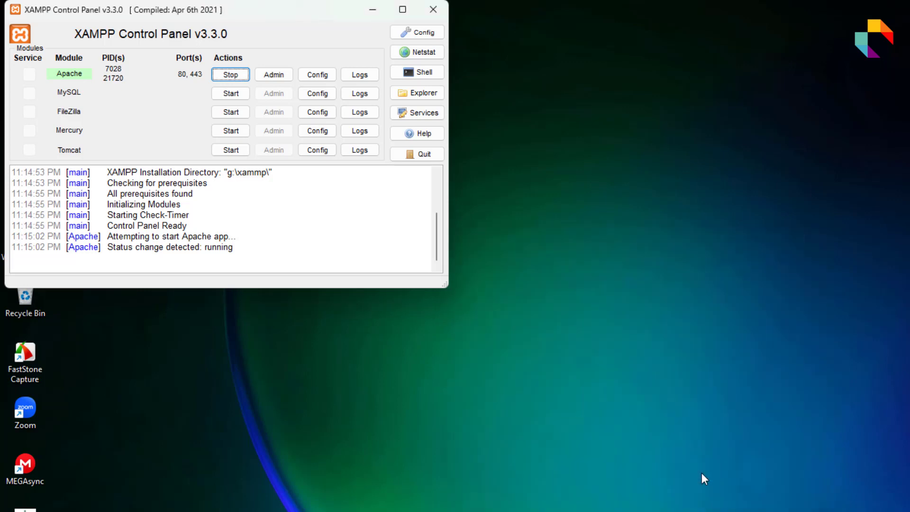
click(224, 97)
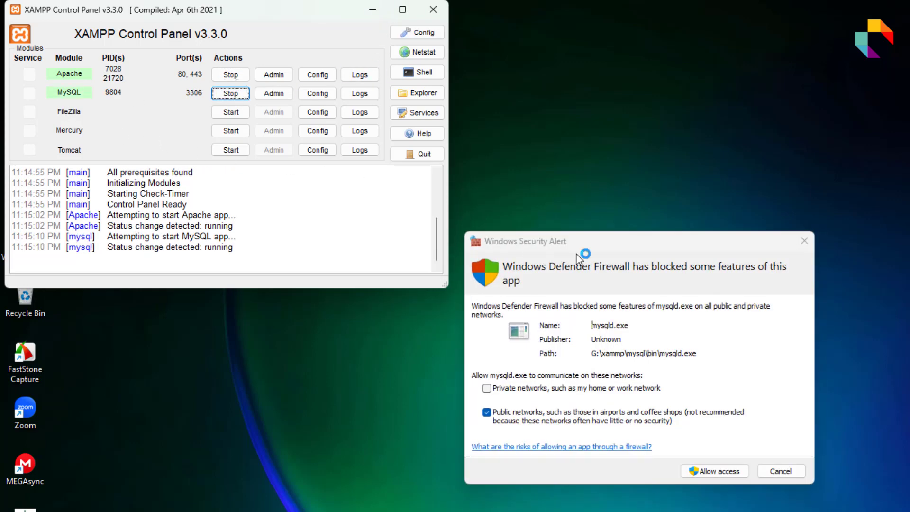
click(720, 472)
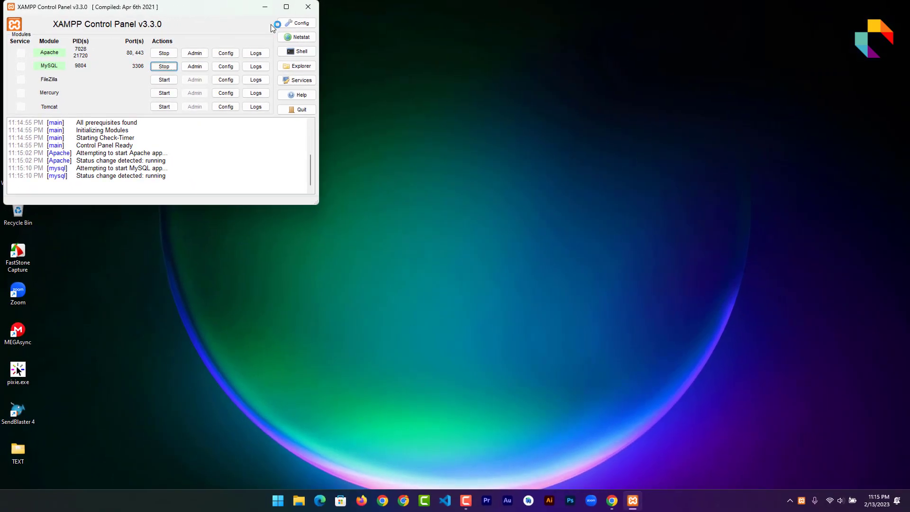
click(264, 8)
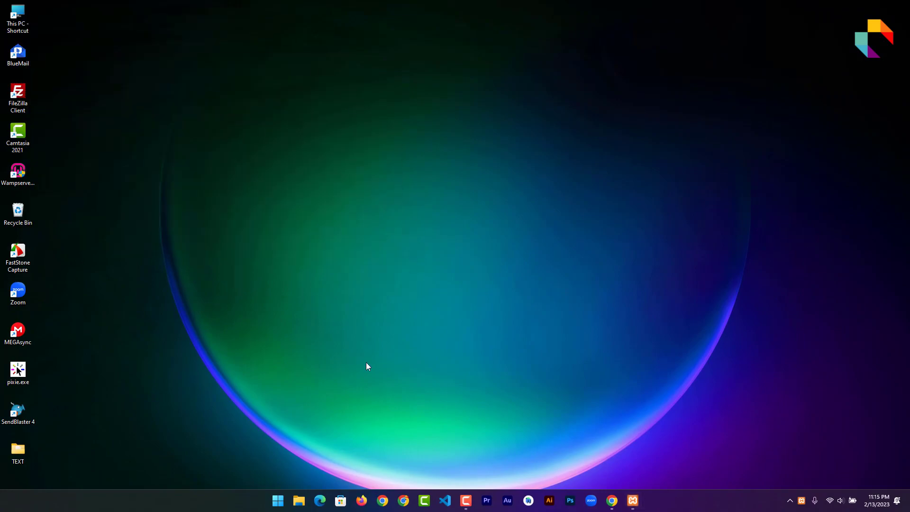
Load localhost in a new Edge tab and open phpMyAdmin from the XAMPP dashboard
click(320, 500)
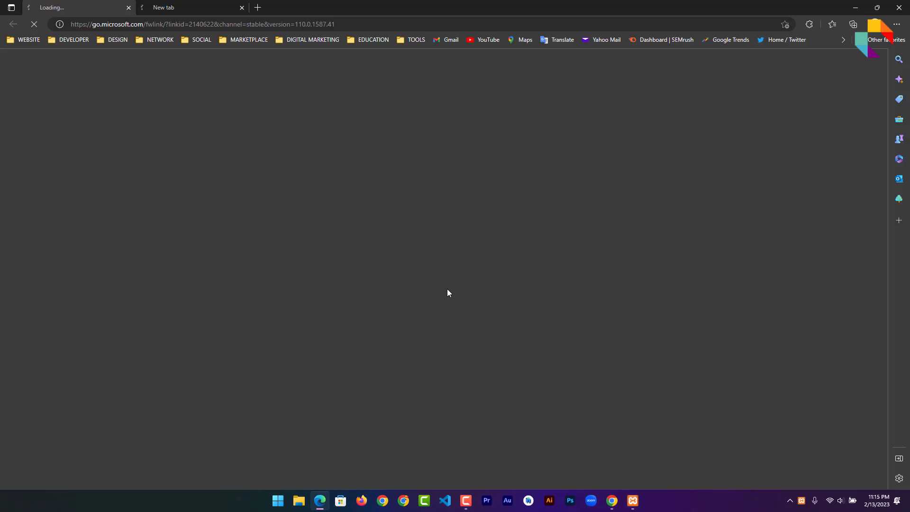
click(258, 7)
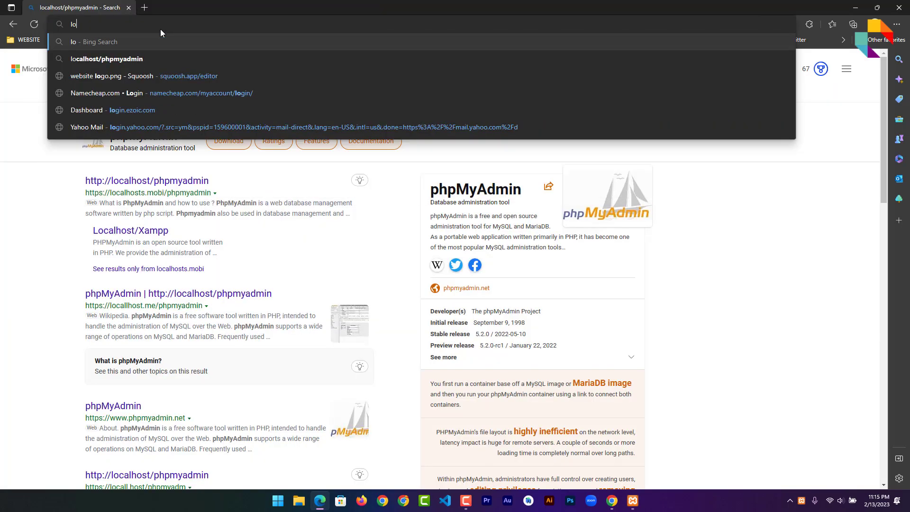
text(localhos)
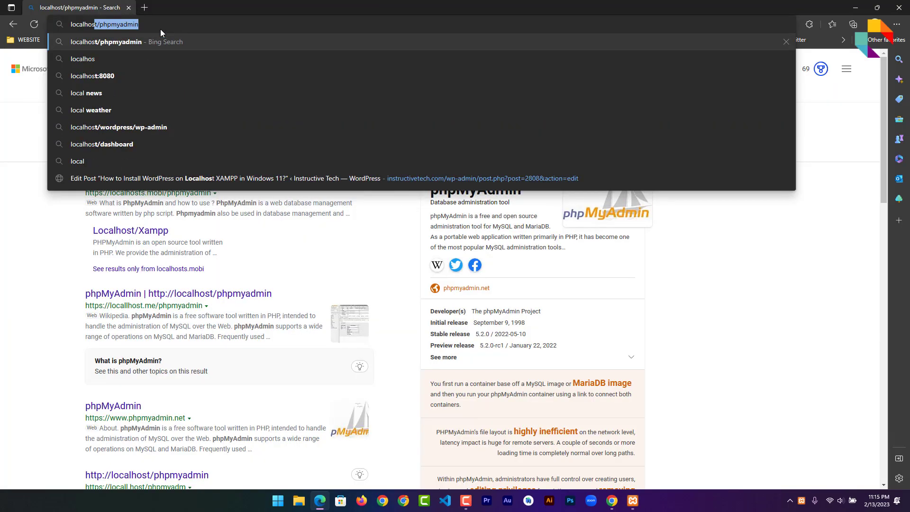
text(t/)
key(Return)
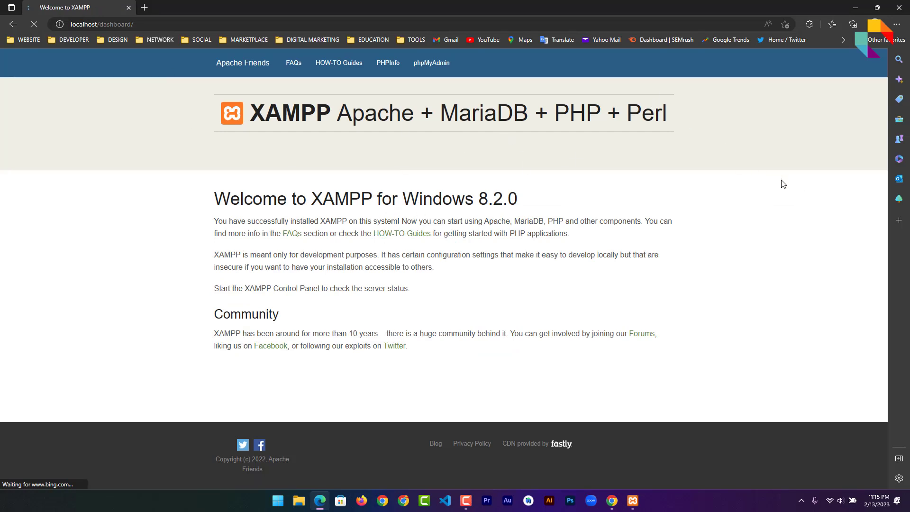
click(427, 67)
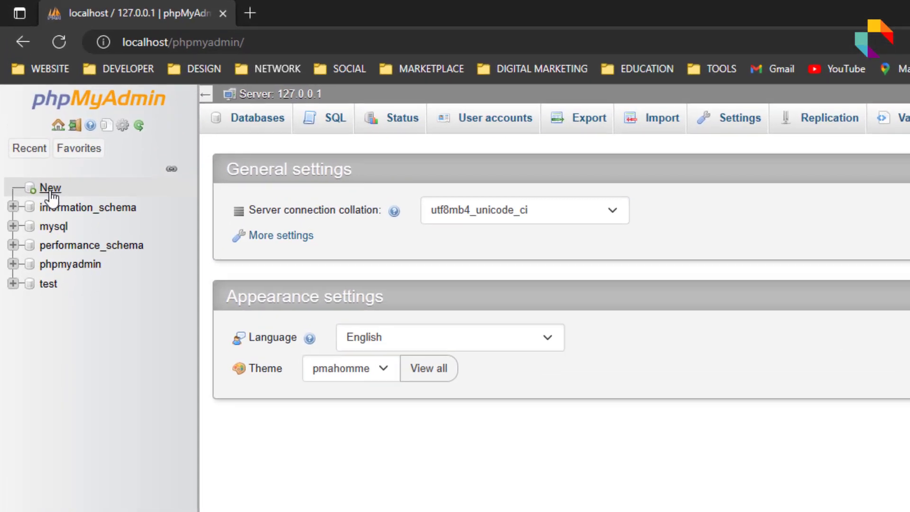
Create the database 'mytestdatabase' from phpMyAdmin's New page
click(45, 172)
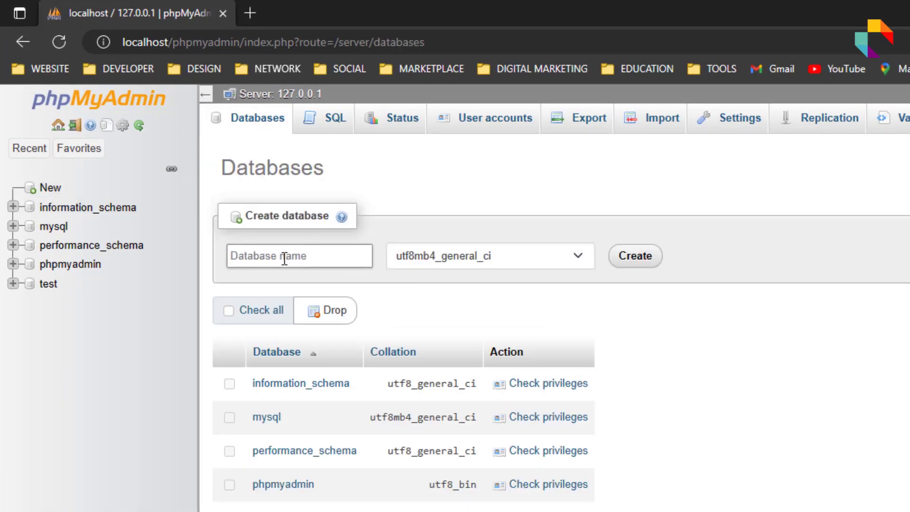
text(mytestdatabase)
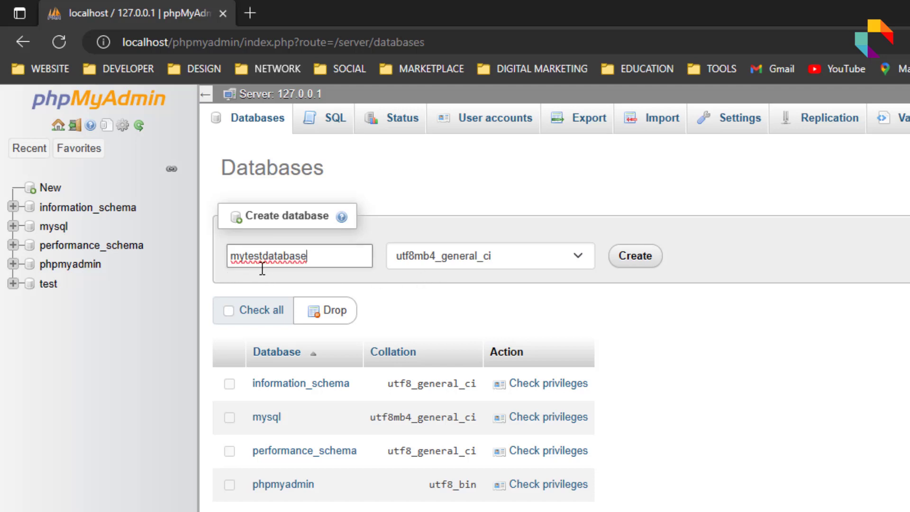
click(636, 258)
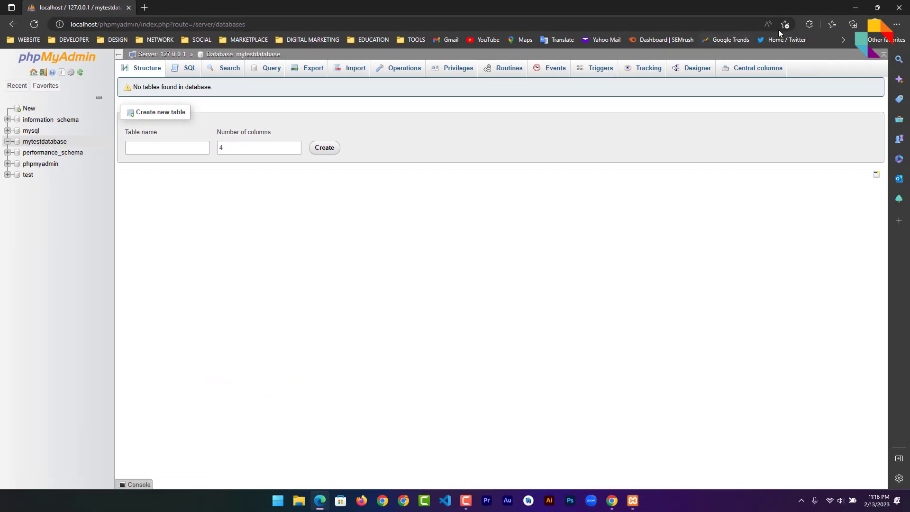
Switch from Edge to Chrome and show wordpress-6.1.1.zip in the Downloads folder
click(851, 9)
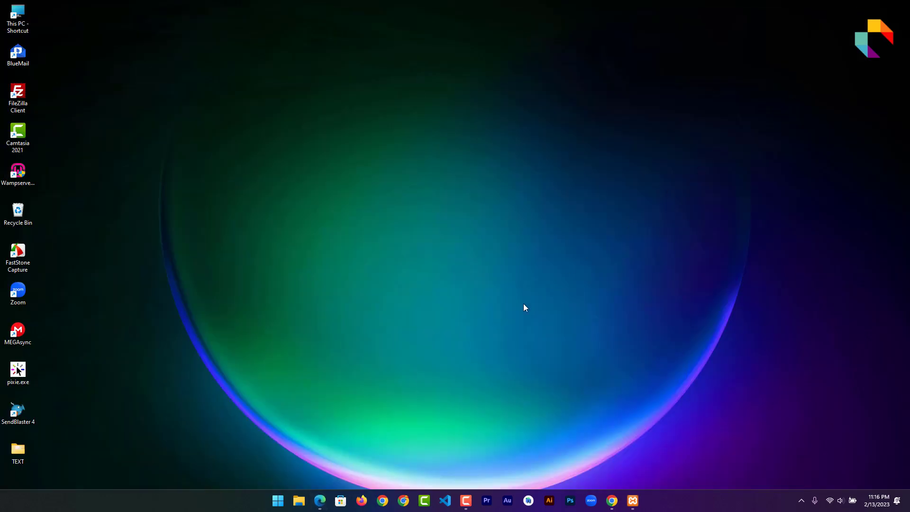
click(612, 501)
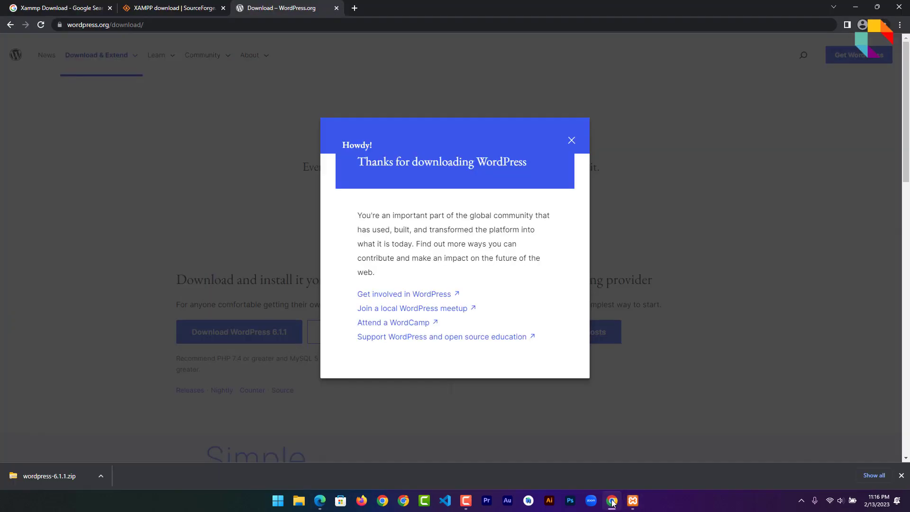
click(101, 475)
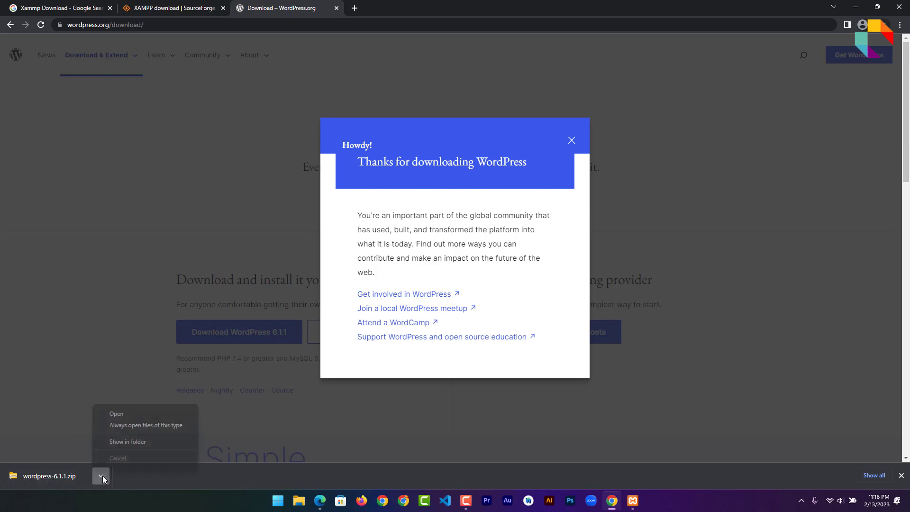
click(132, 445)
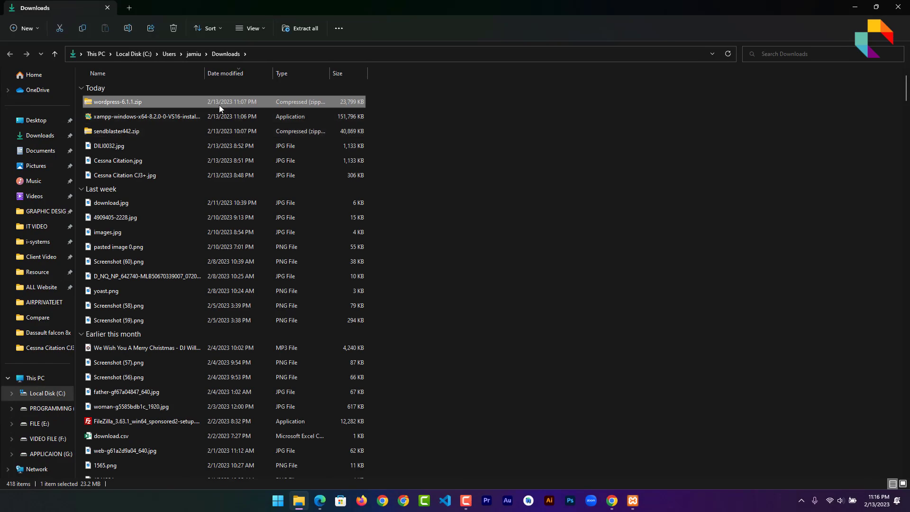
Cut wordpress-6.1.1.zip into G:\Xammp\htdocs and extract it there
right_click(219, 105)
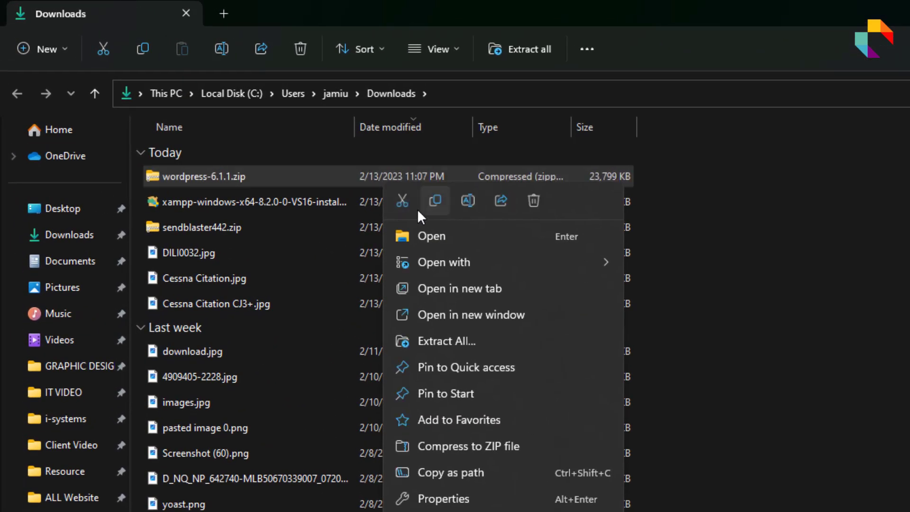
click(405, 202)
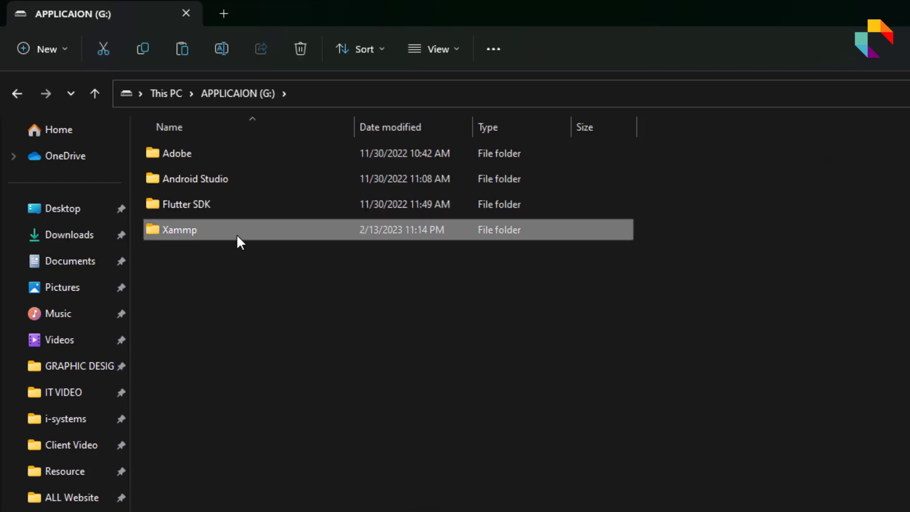
double_click(237, 234)
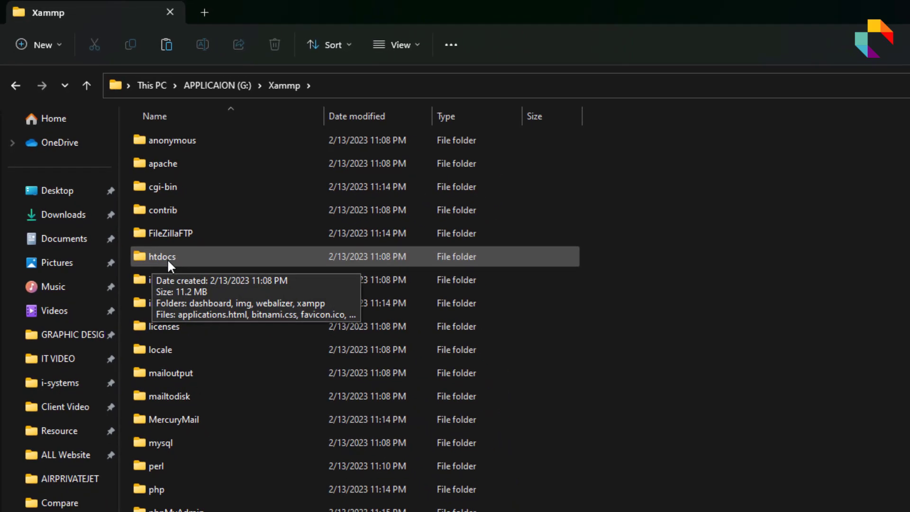
double_click(211, 258)
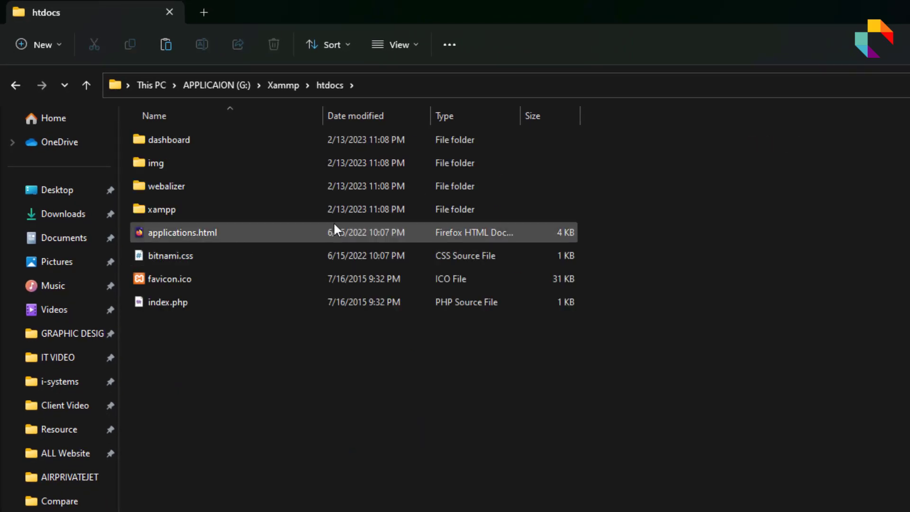
right_click(378, 379)
click(405, 392)
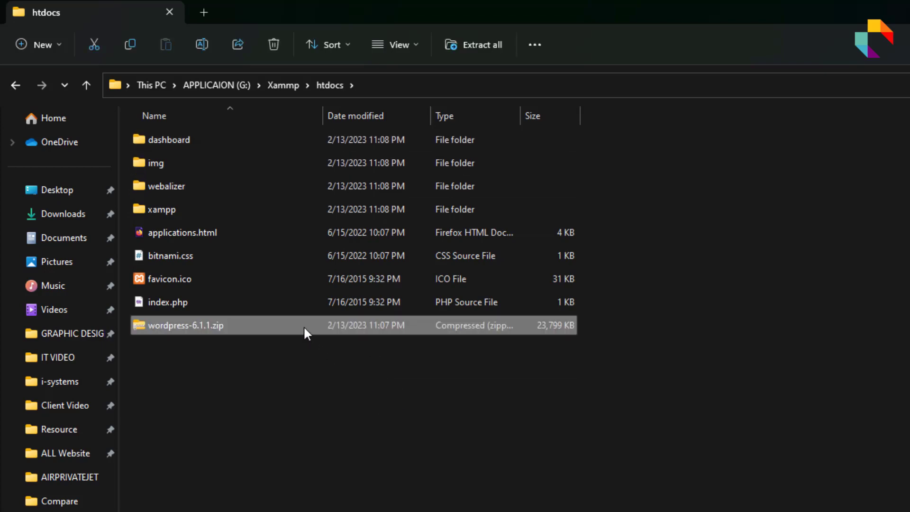
right_click(303, 326)
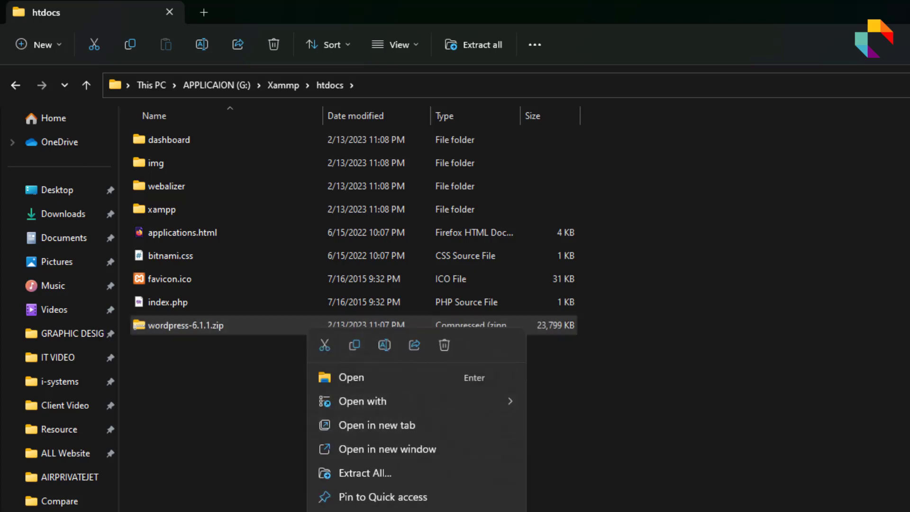
click(559, 511)
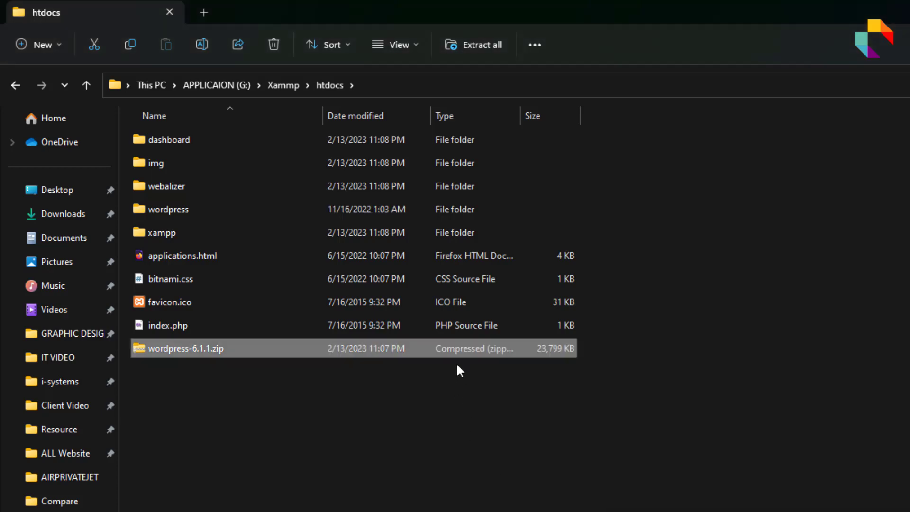
Delete wordpress-6.1.1.zip from htdocs and open the extracted wordpress folder
right_click(460, 361)
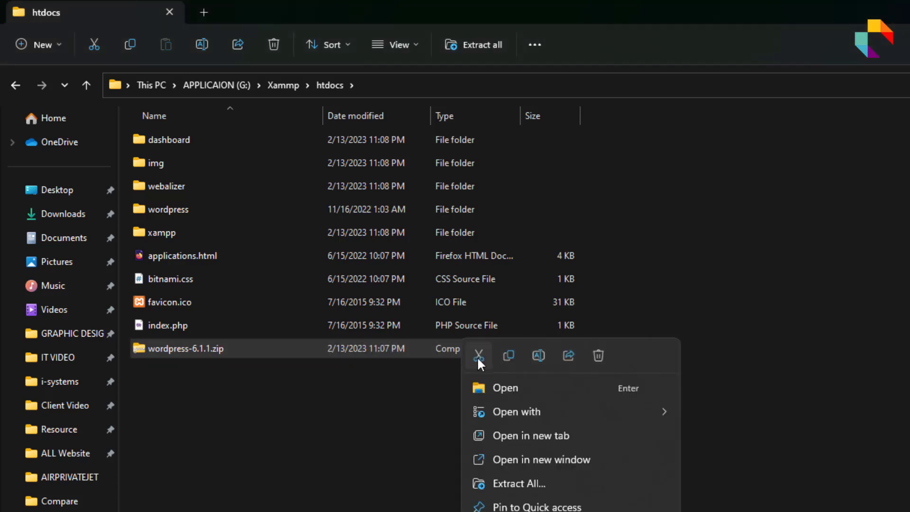
click(596, 362)
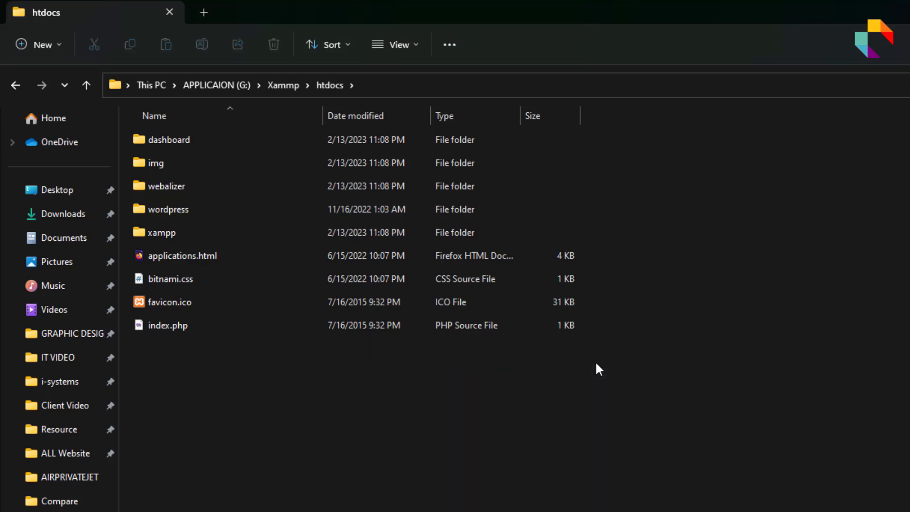
double_click(244, 212)
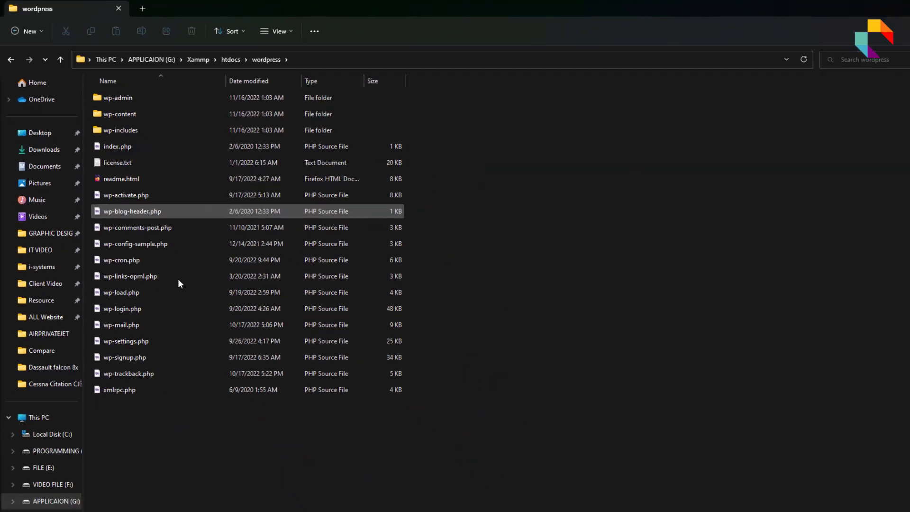
Minimize File Explorer, close Chrome and return to the phpMyAdmin page in Edge
click(855, 6)
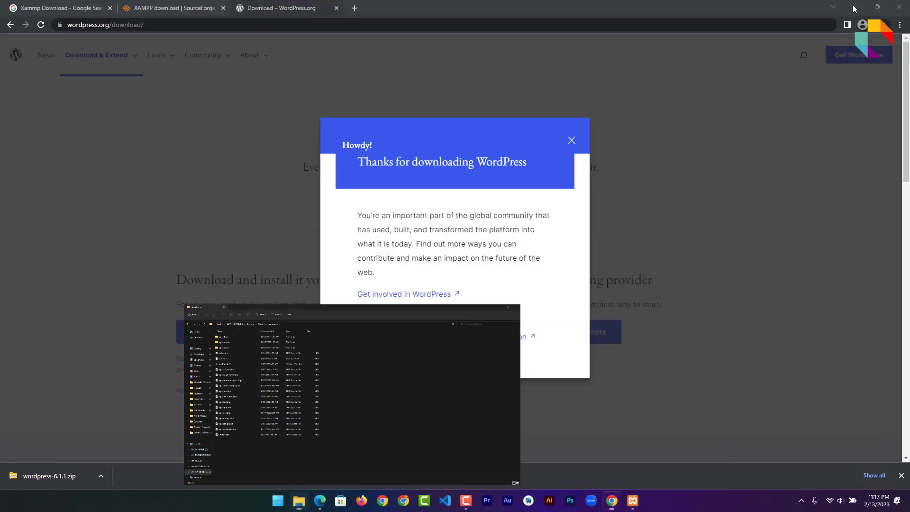
click(899, 7)
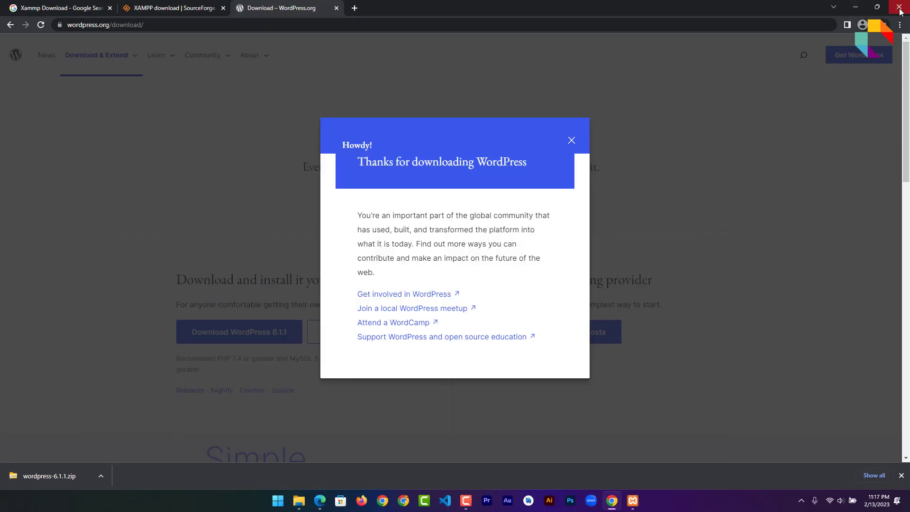
click(330, 500)
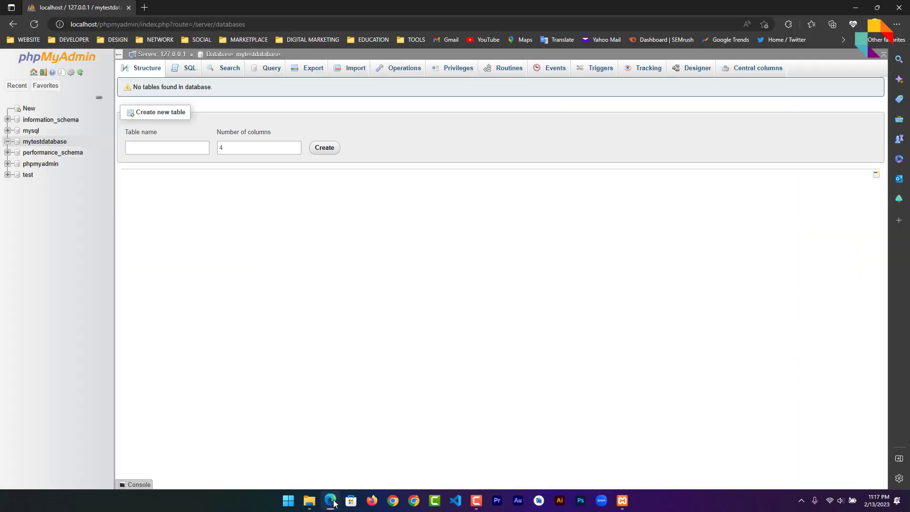
Load localhost/wordpress in a new Edge tab to start the WordPress setup
click(145, 7)
text(lo)
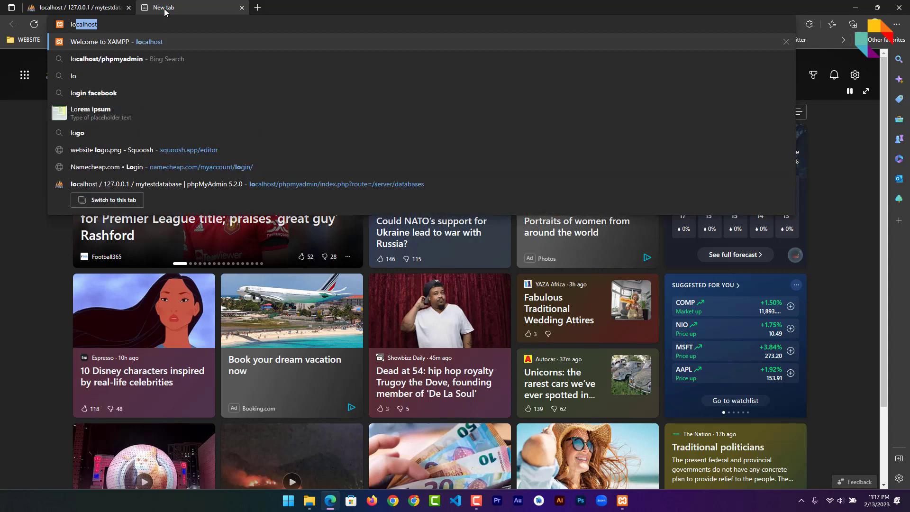
key(End)
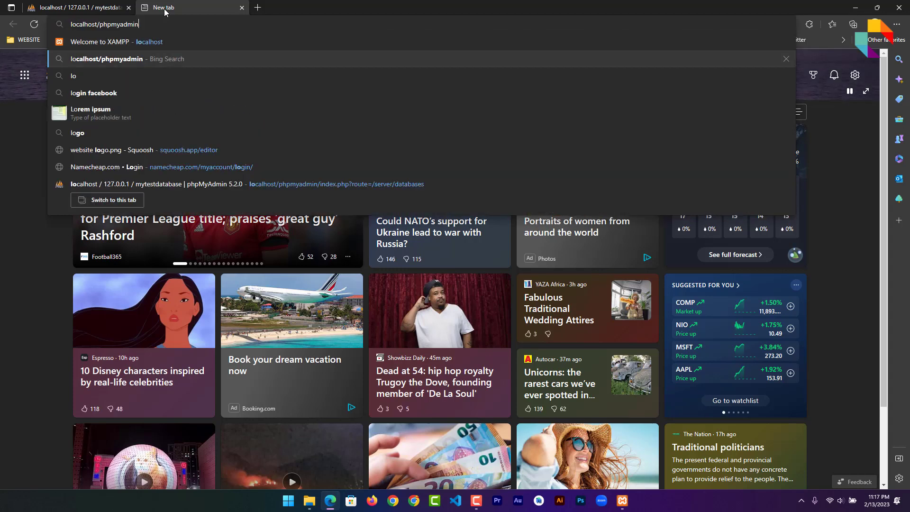
key(BackSpace)
key(BackSpace)
key(BackSpace)
key(BackSpace)
key(BackSpace)
key(BackSpace)
key(BackSpace)
key(BackSpace)
key(BackSpace)
key(BackSpace)
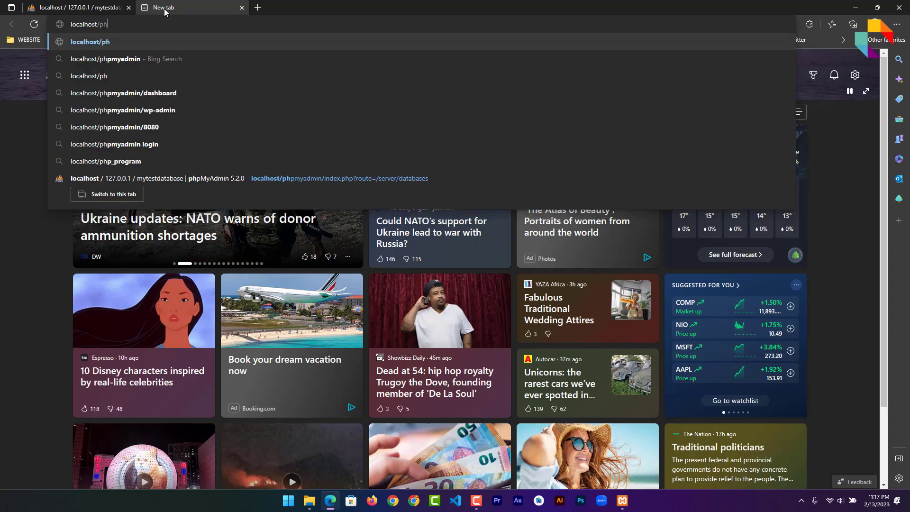
text(wo)
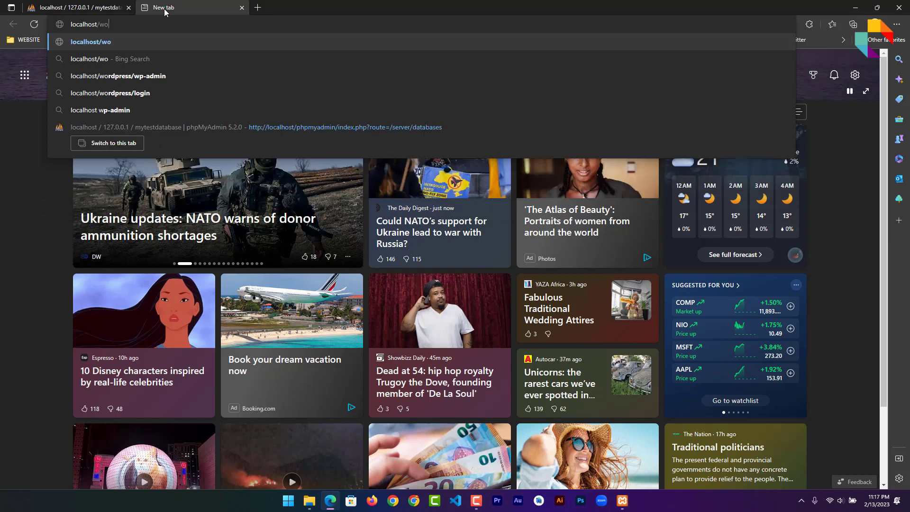
text(rdpress/)
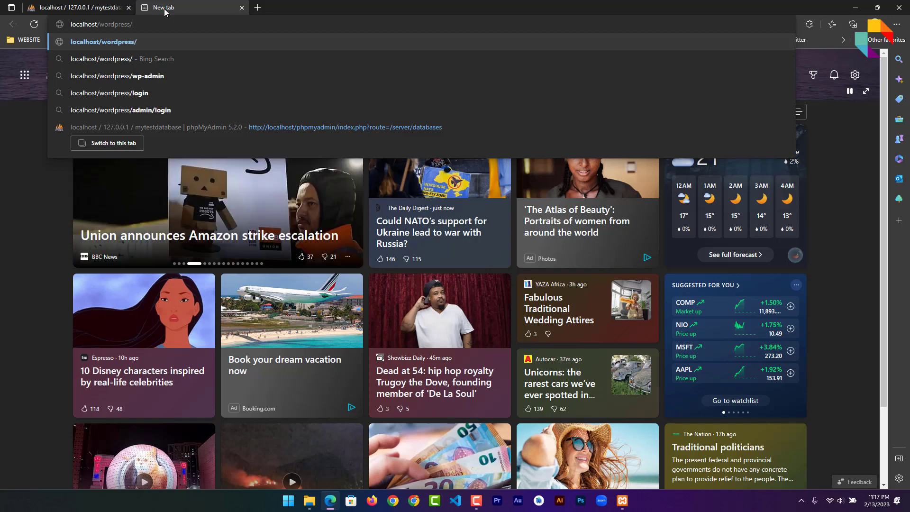
key(Return)
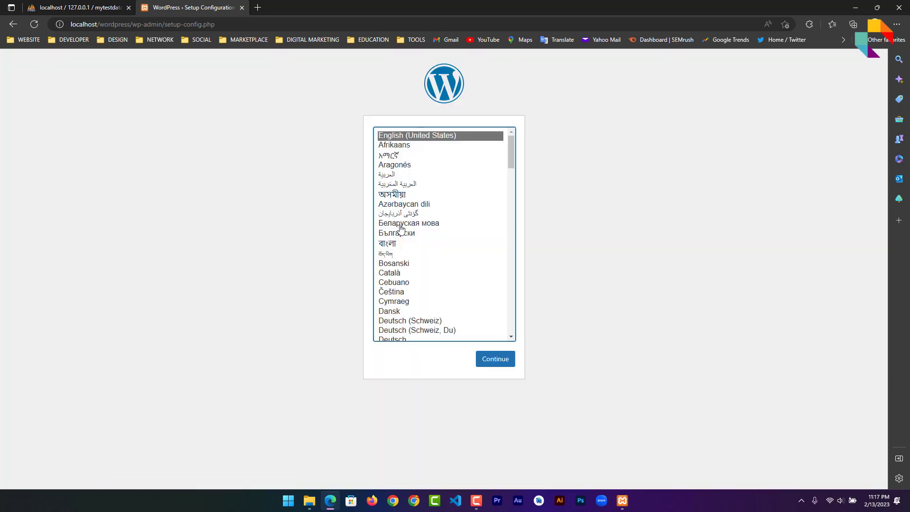
Choose English (United States) as the setup language and continue
click(439, 272)
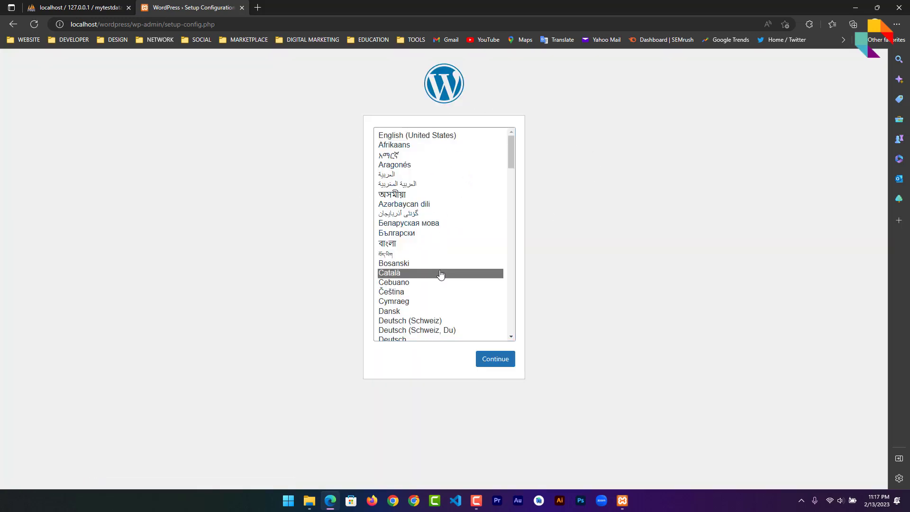
click(457, 136)
click(499, 362)
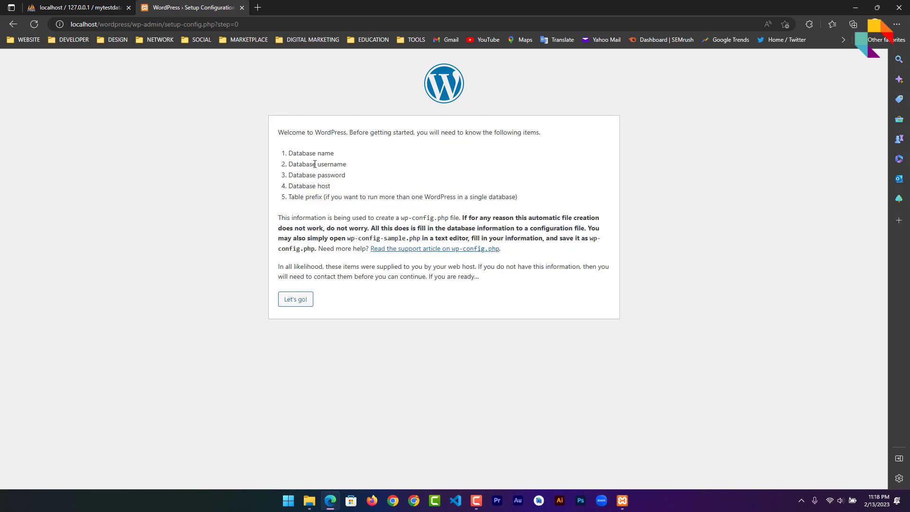
Review the required database name, username and password, then proceed with Let's go!
drag(288, 160, 341, 156)
click(288, 169)
drag(288, 168, 378, 168)
click(324, 177)
drag(306, 176, 372, 175)
click(334, 270)
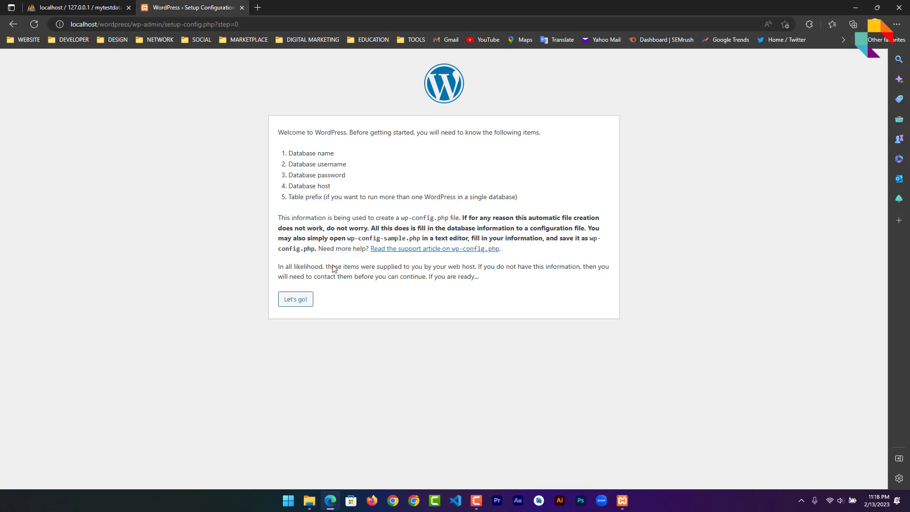
click(295, 299)
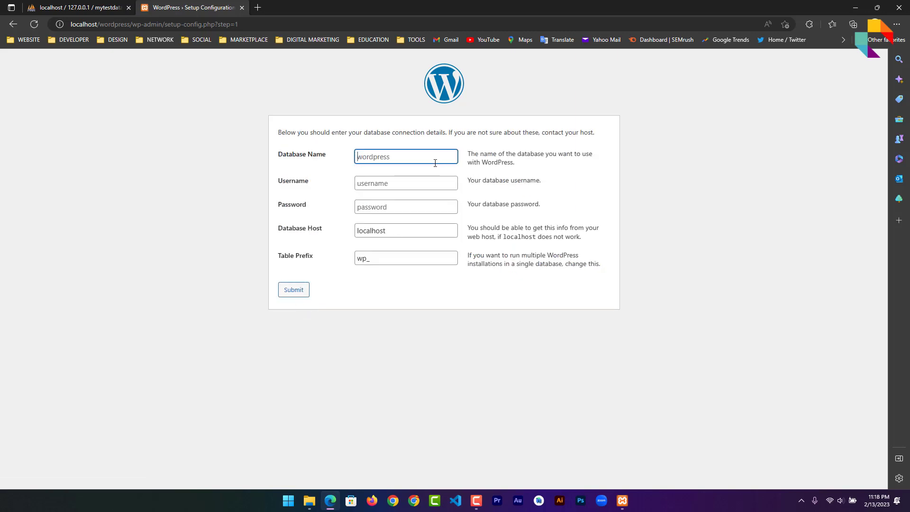
Enter mytestdatabase as database name and root as username, submit, and run the installation
text(mytestdatabase)
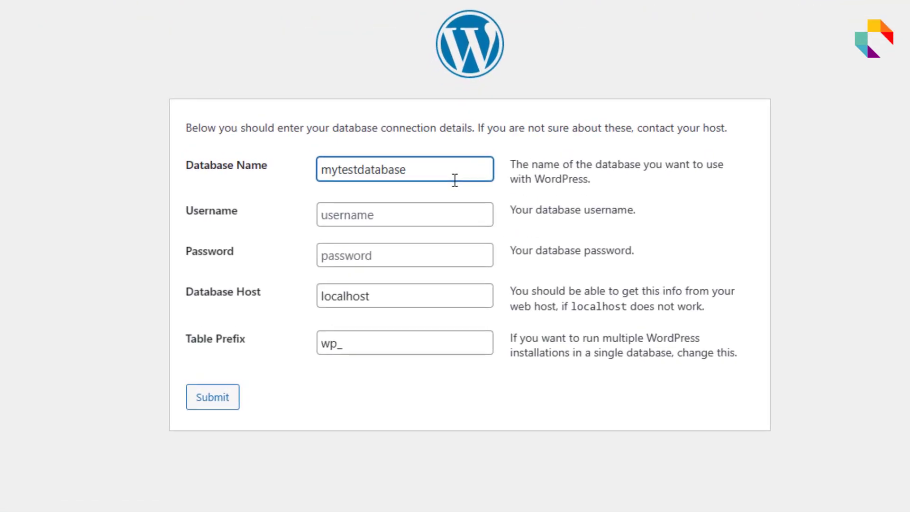
text(t)
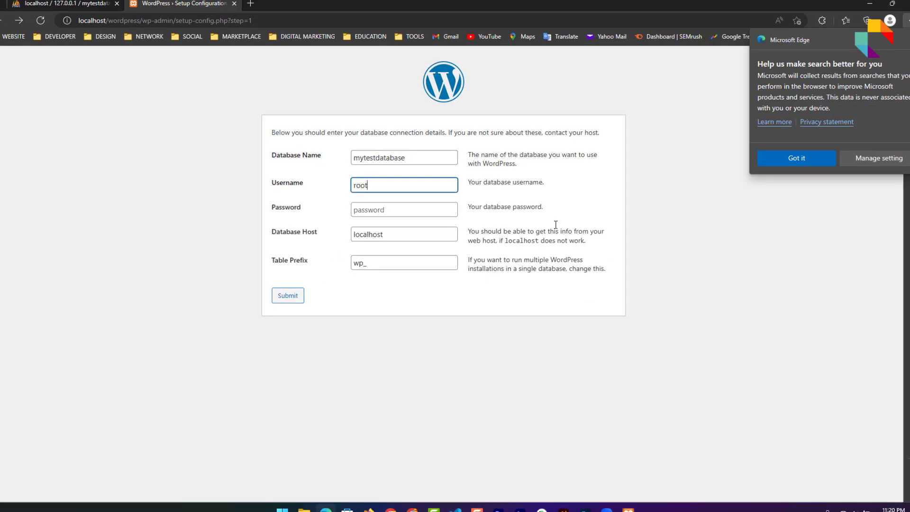
click(603, 218)
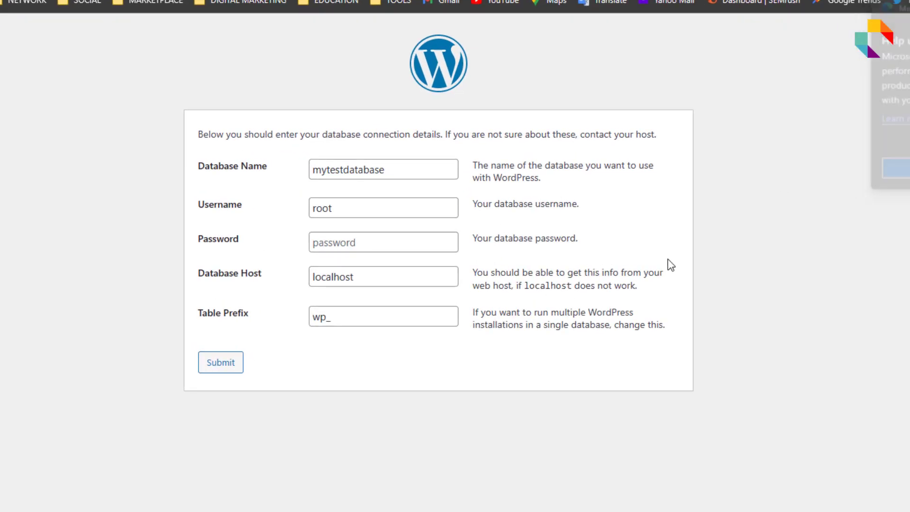
click(233, 369)
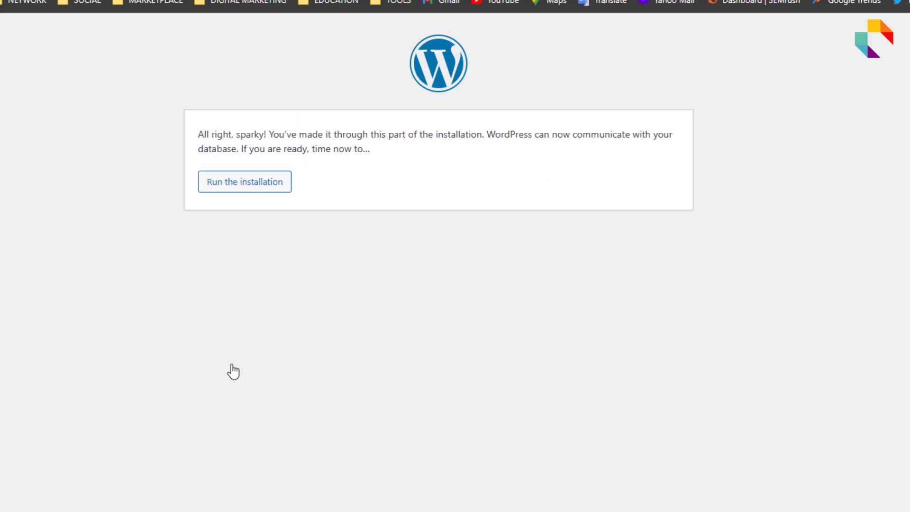
click(262, 192)
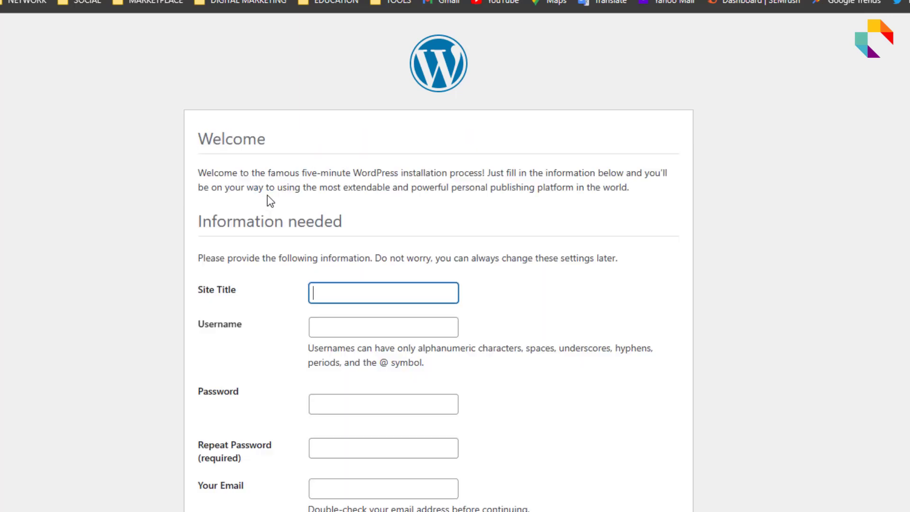
Enter 'Demo Site' as title, the admin username, a custom password and email, then install
click(401, 240)
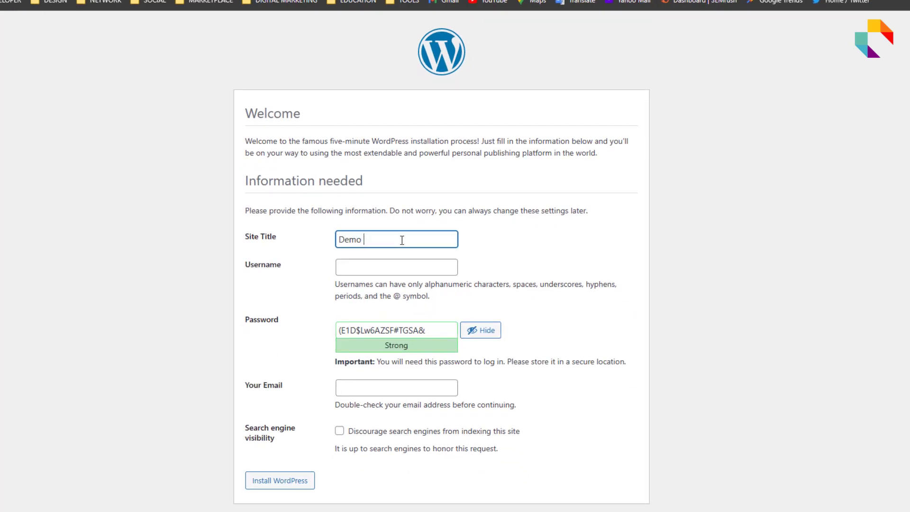
click(379, 268)
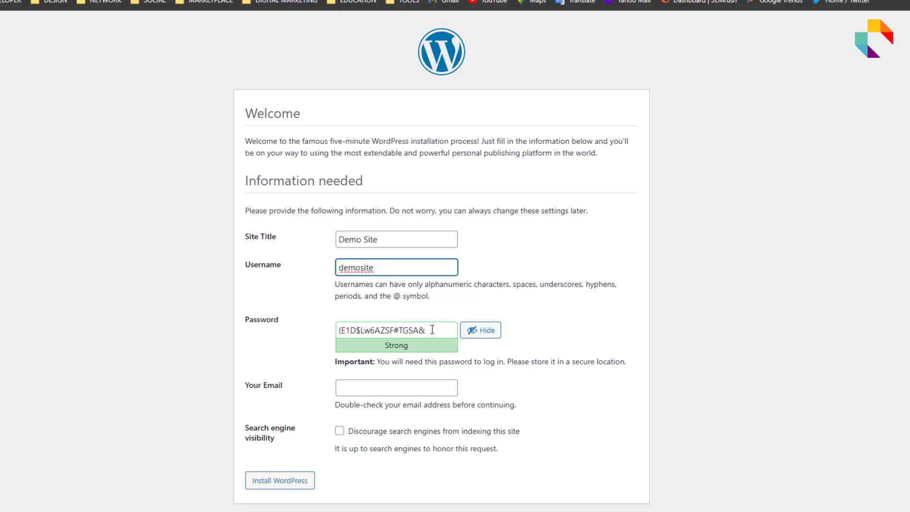
drag(426, 330, 329, 329)
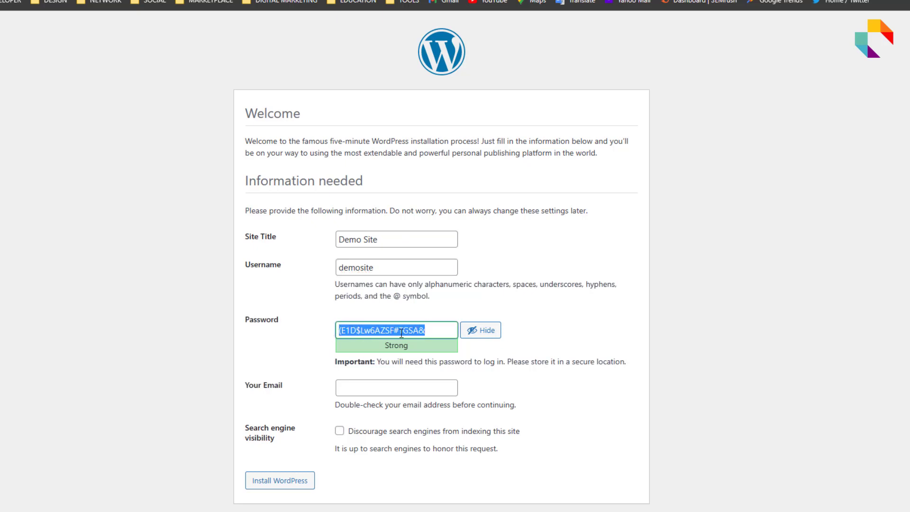
text(*)
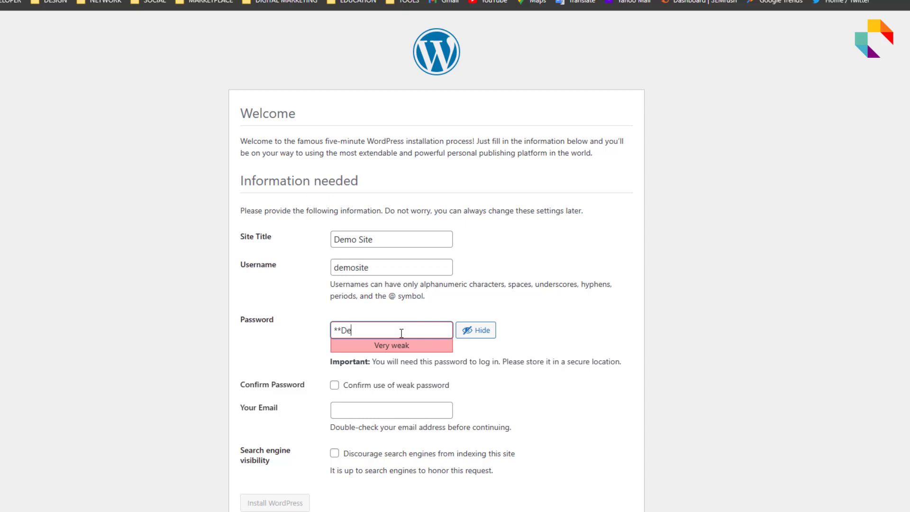
text(*DemoSite*)
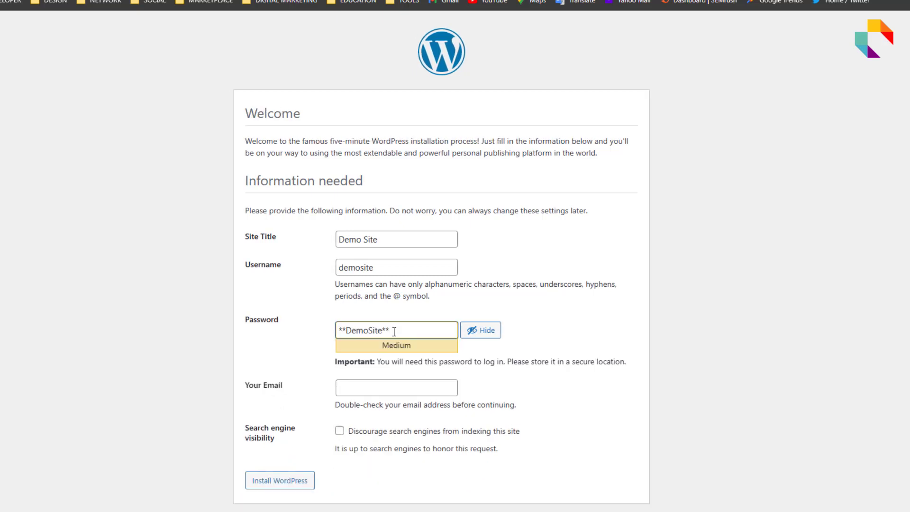
click(399, 384)
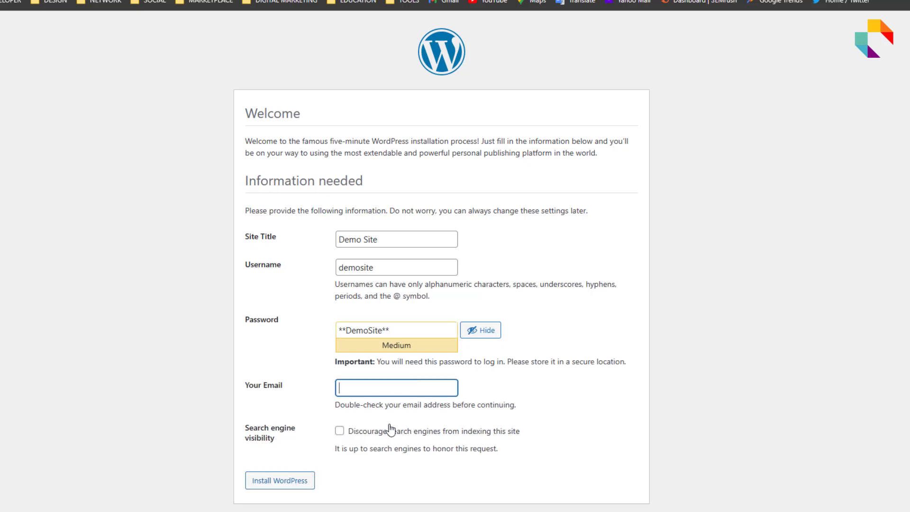
click(277, 483)
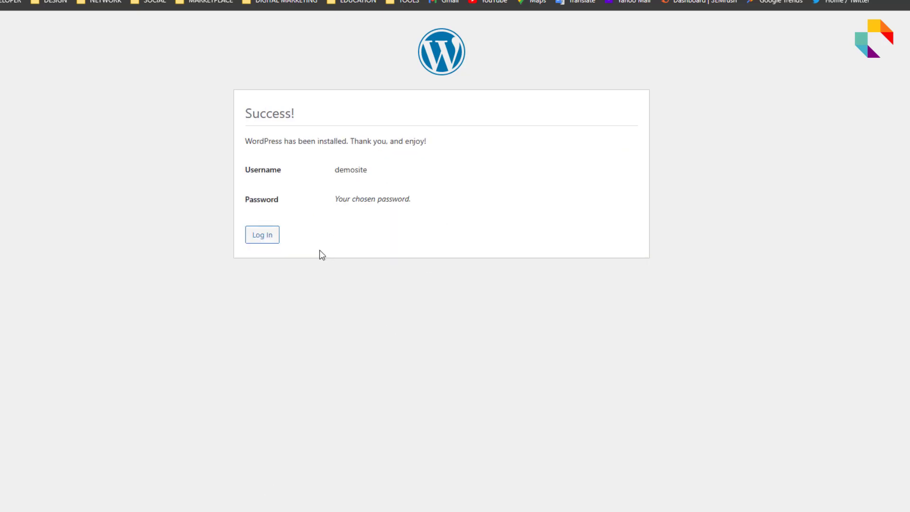
Log in with the admin username and password, with Remember Me ticked
click(272, 239)
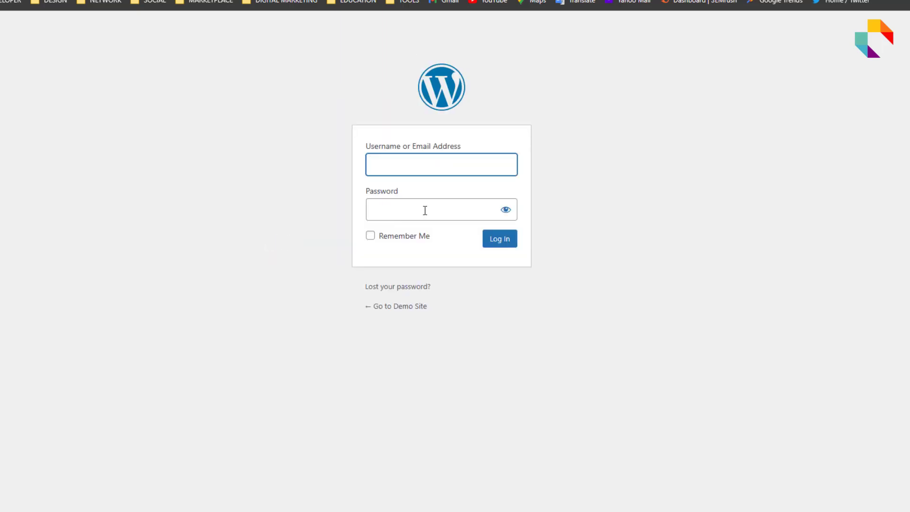
text(demosite)
click(424, 209)
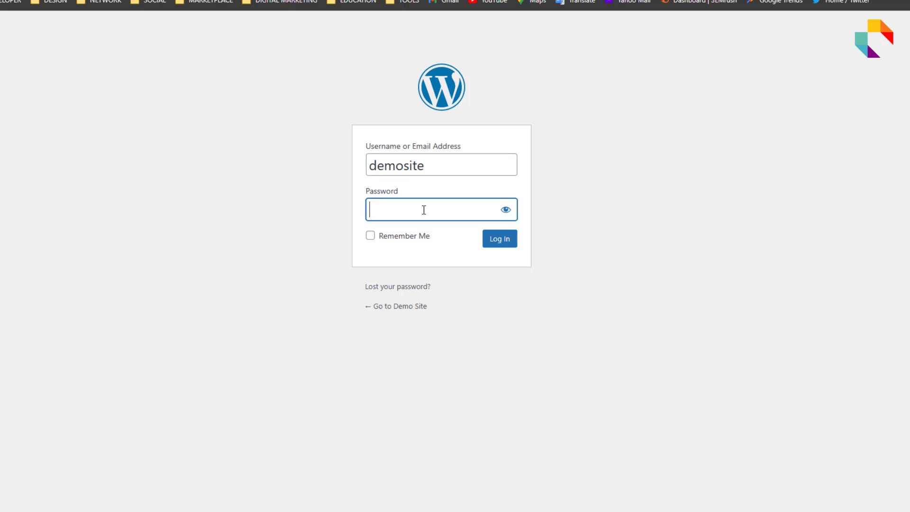
text(demosite1234)
click(398, 237)
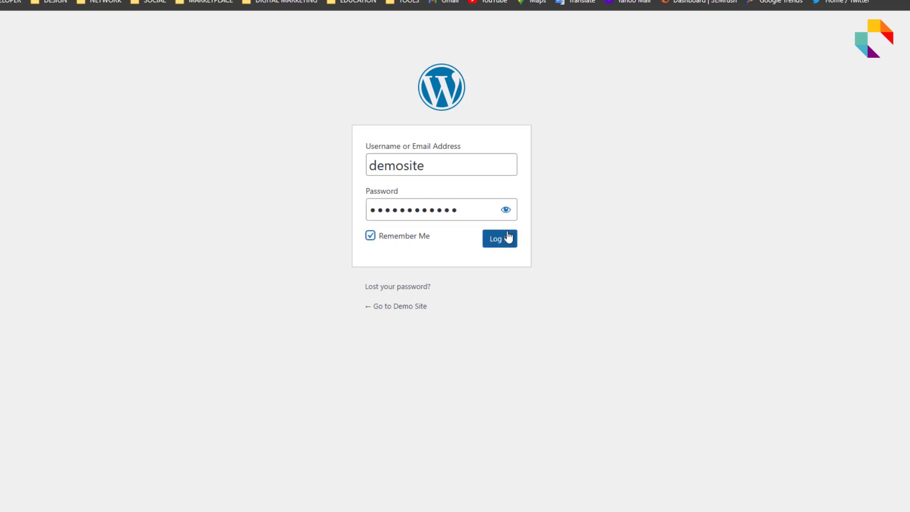
click(501, 238)
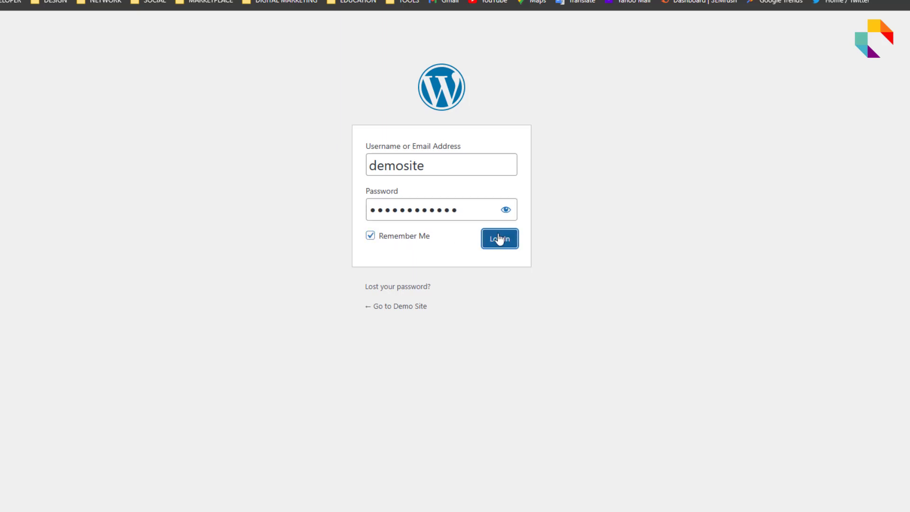